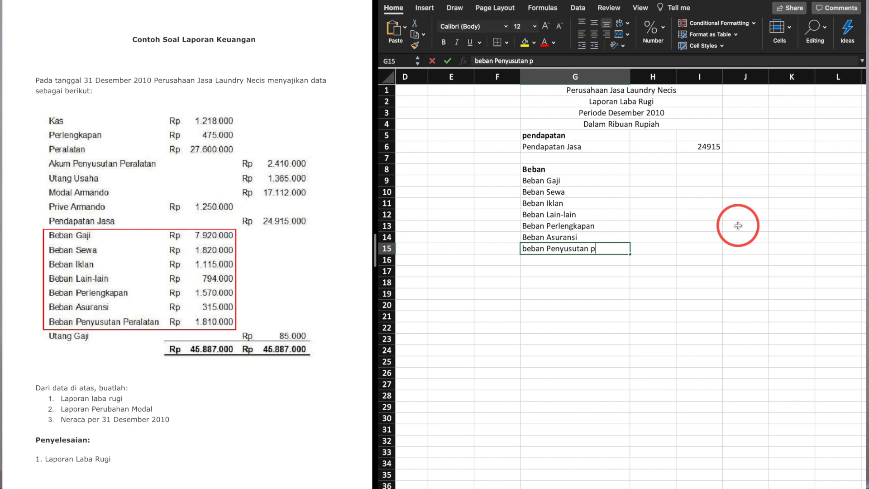
Complete the G15 label as "beban Penyusutan peralatan" and enter 7920, 1820 and 1115 for Beban Gaji, Sewa and Iklan in H9:H11.
text(tan)
click(661, 181)
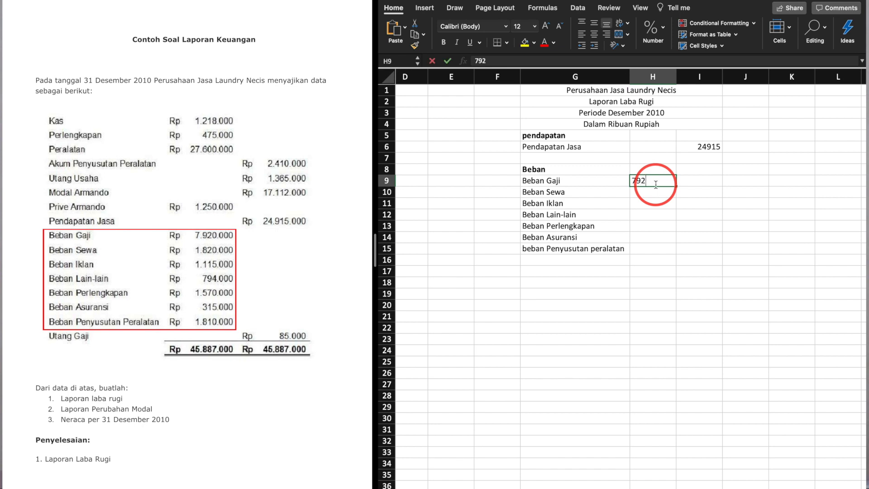
key(Return)
text(1820)
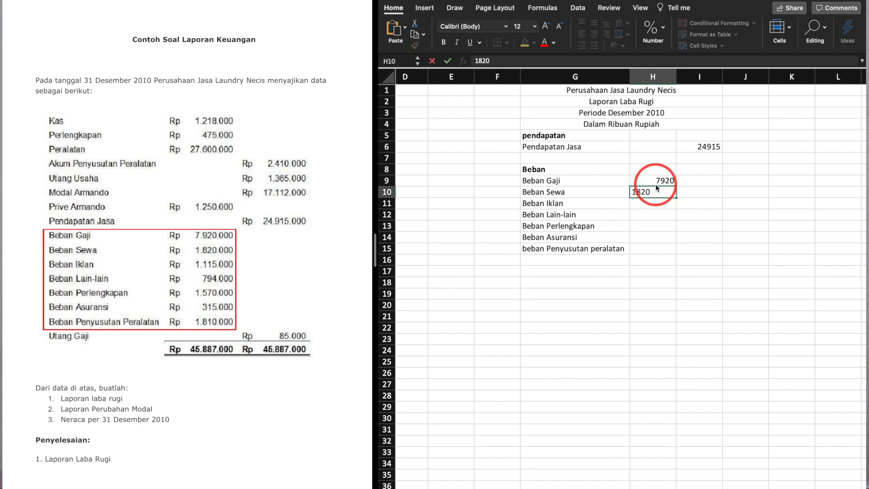
key(Return)
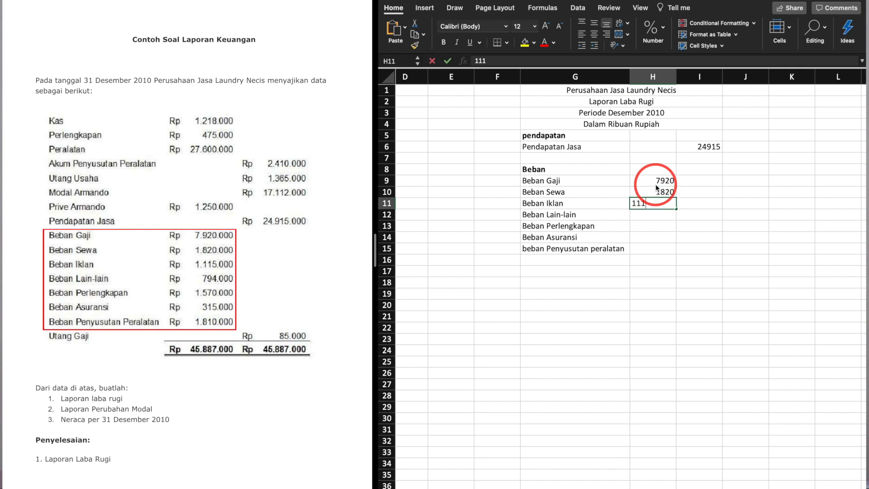
key(Return)
Enter 794, 1570, 315 and 1810 in H12:H15 for the Lain-lain, Perlengkapan, Asuransi and Penyusutan peralatan expenses.
text(794)
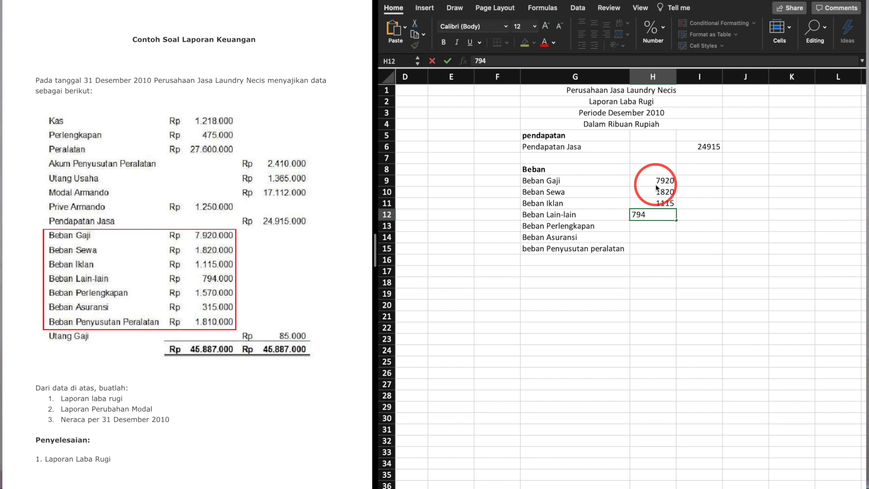
key(Return)
text(1570)
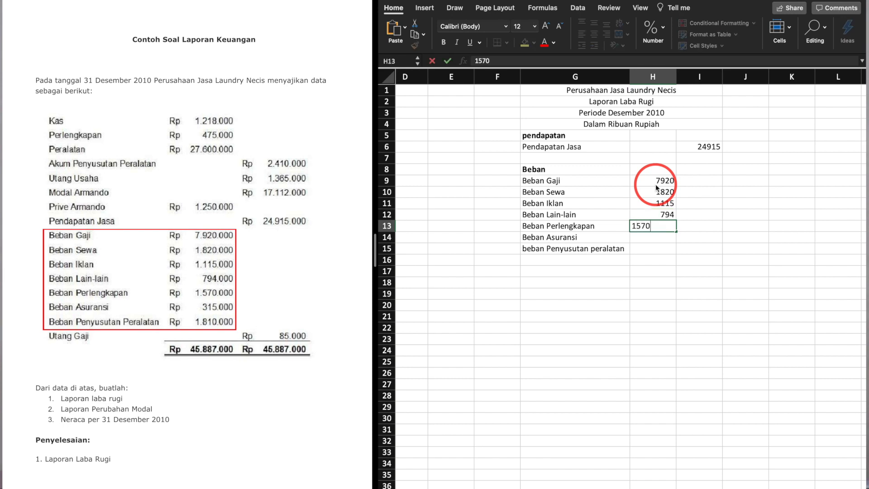
key(Return)
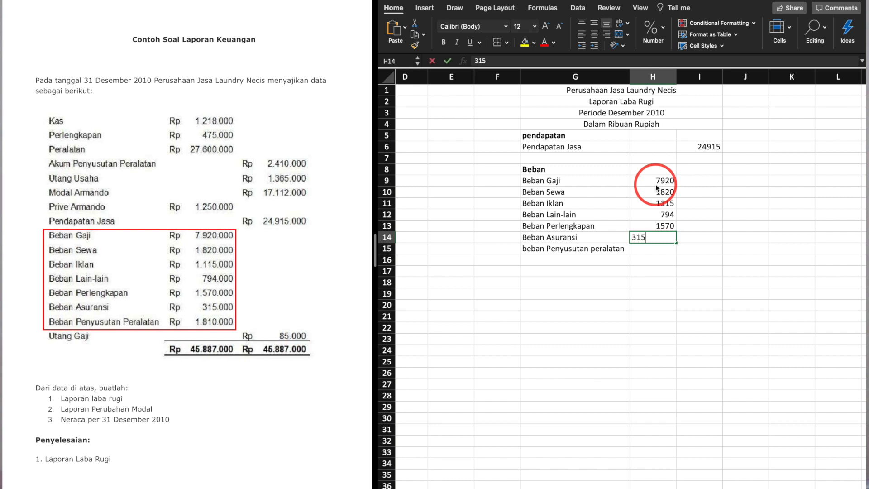
key(Return)
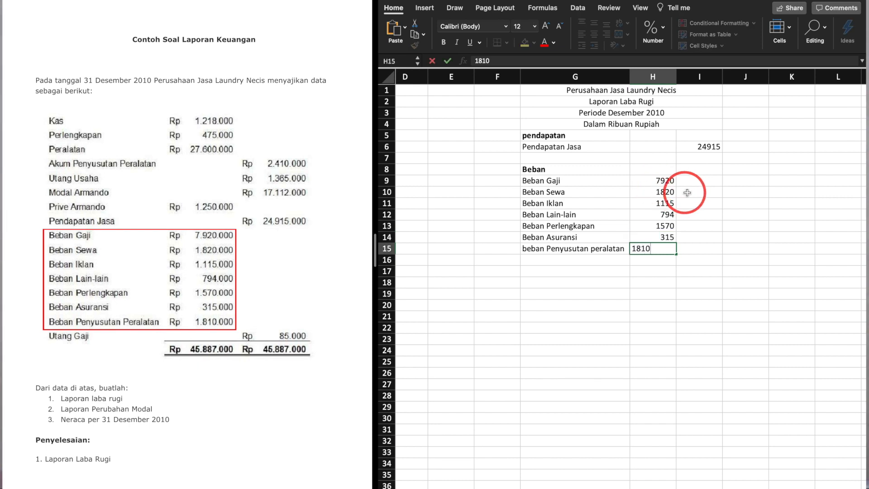
text(1810)
Add the bold label "total Beban" in G16 and a bottom border under the last expense amount in H15.
click(587, 261)
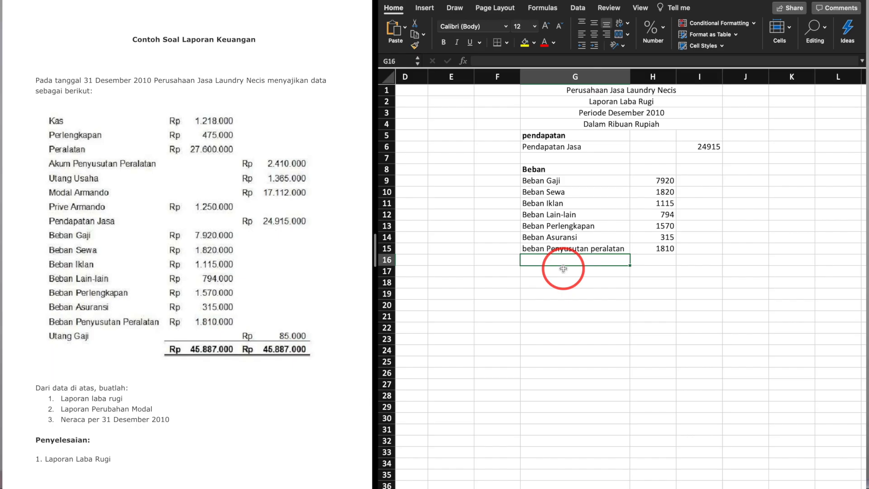
text(total Beban)
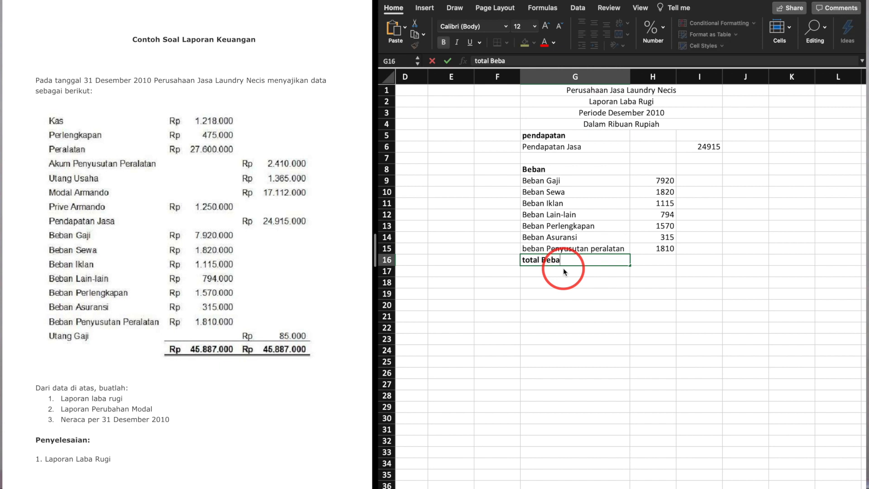
click(667, 248)
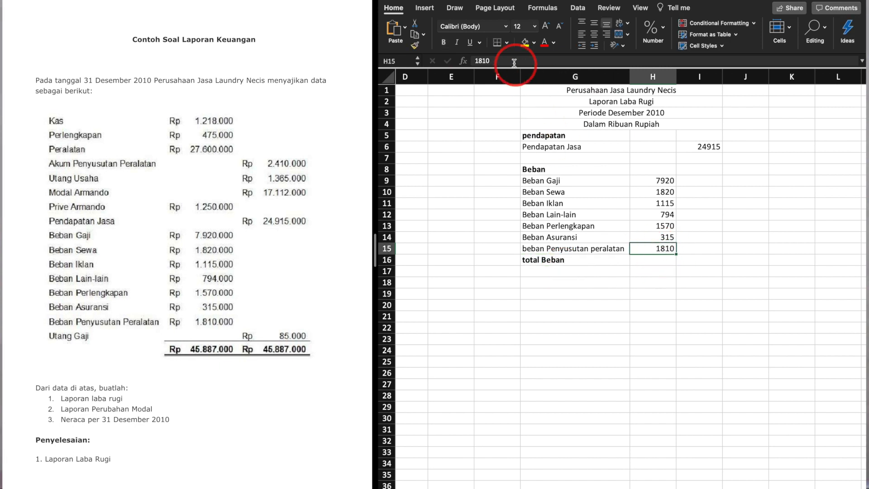
Calculate the total expenses as a negative amount in I16 with =-SUM(H9;H10;H11;H12;H13;H14;H15).
click(697, 259)
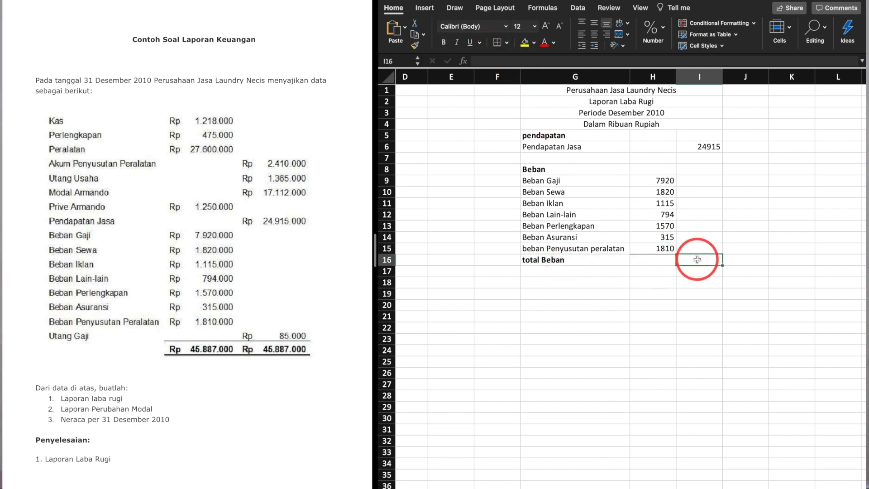
text(=sum)
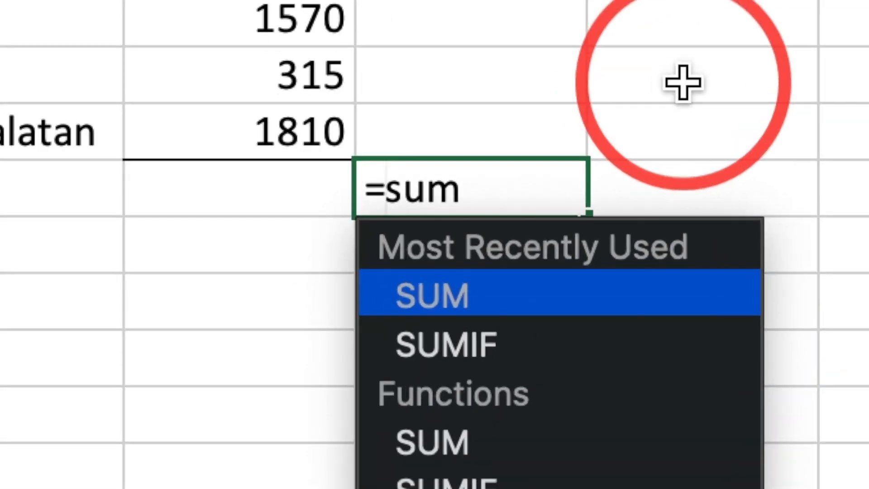
text(-)
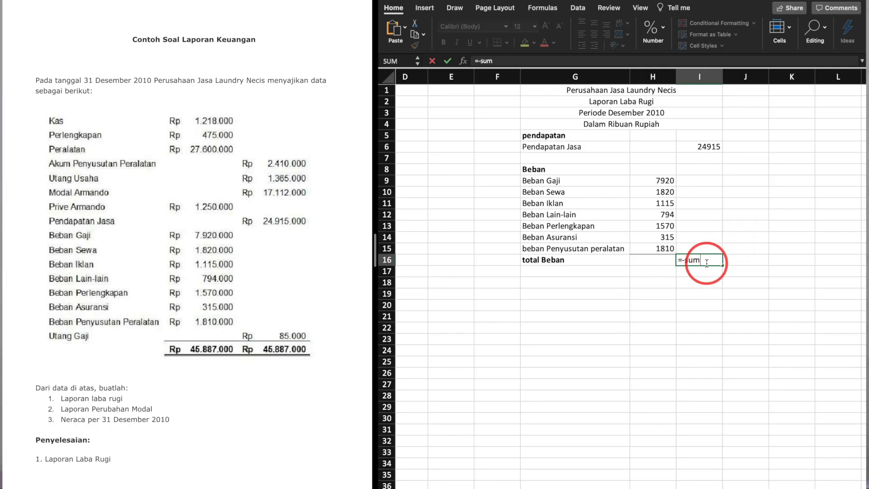
text(*)
key(BackSpace)
text(()
click(652, 181)
text(;)
click(651, 191)
text(;)
click(654, 202)
text(;)
click(657, 214)
text(;)
click(659, 225)
text(;)
click(663, 237)
text(;)
click(669, 248)
text())
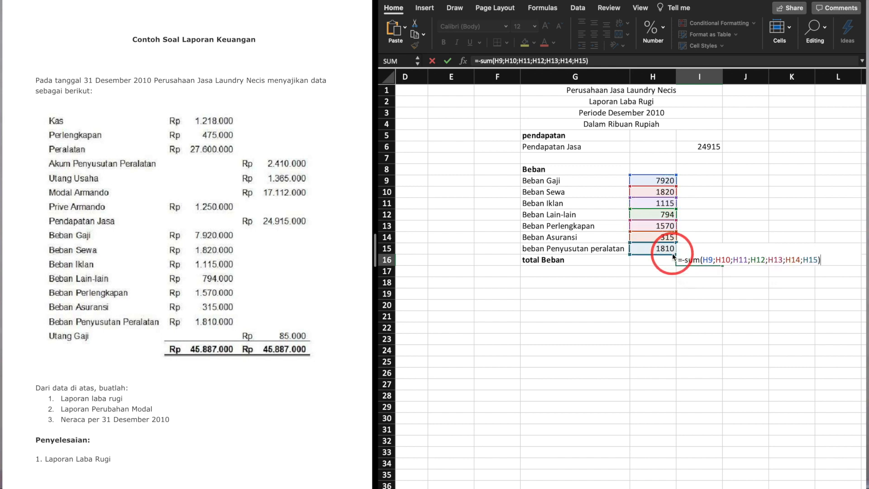
key(Return)
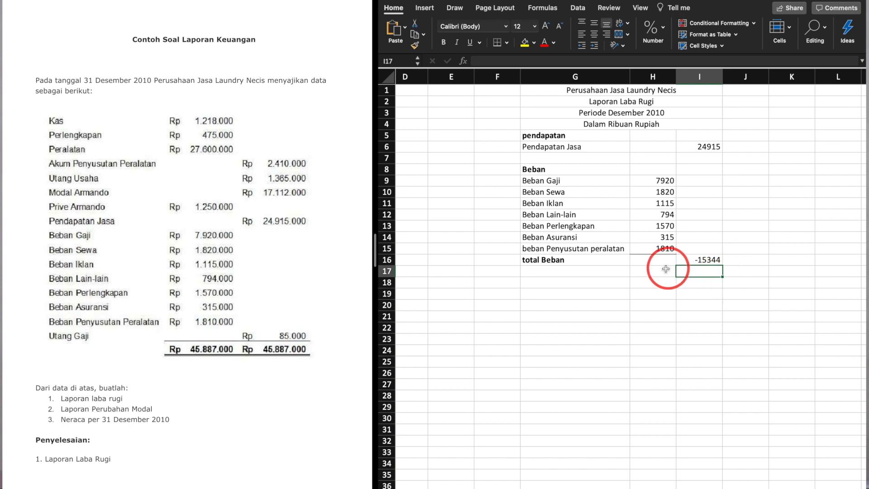
click(707, 260)
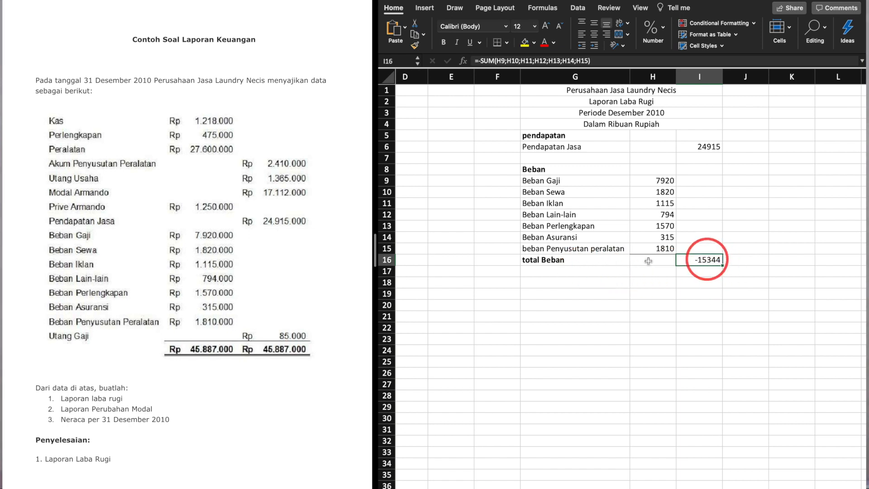
Add the bold label "Laba Bersih" in G17 and a bottom border under the total Beban amount in I16.
click(595, 271)
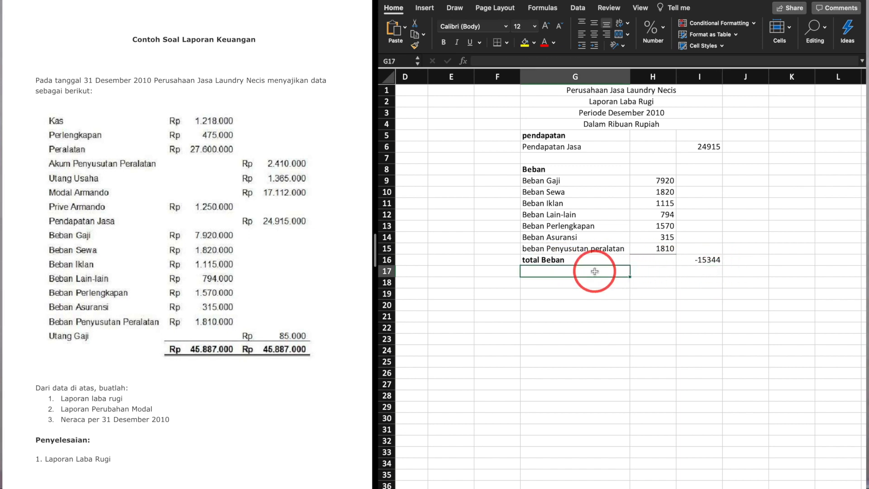
key(super+b)
text(Laba Bersih)
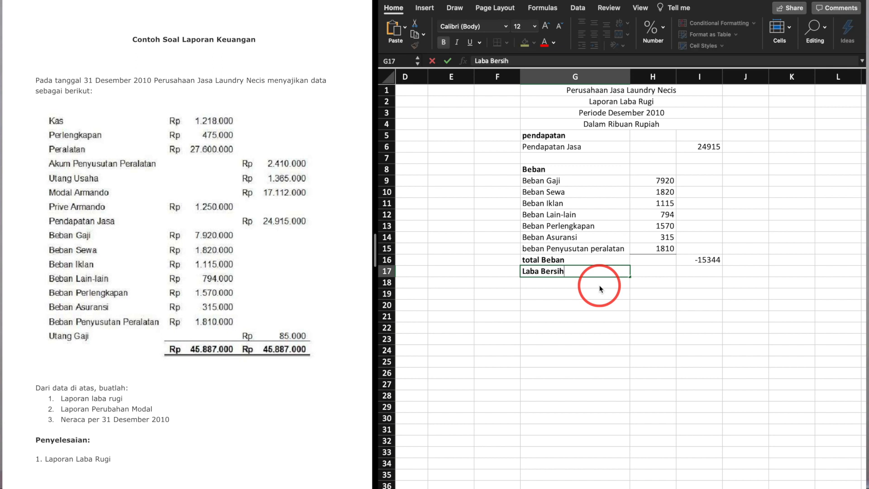
click(702, 258)
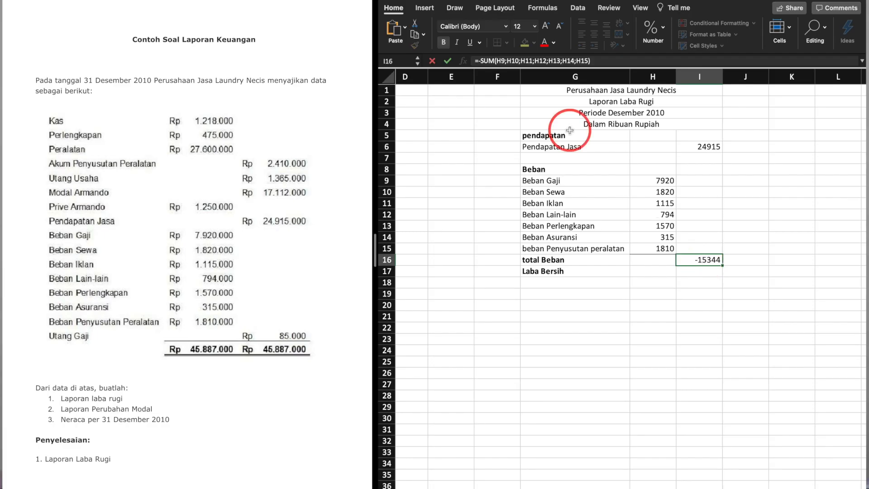
Calculate the net profit in I17 with =SUM(I6;I16), combining the service revenue and the total expenses.
click(699, 276)
text(=s)
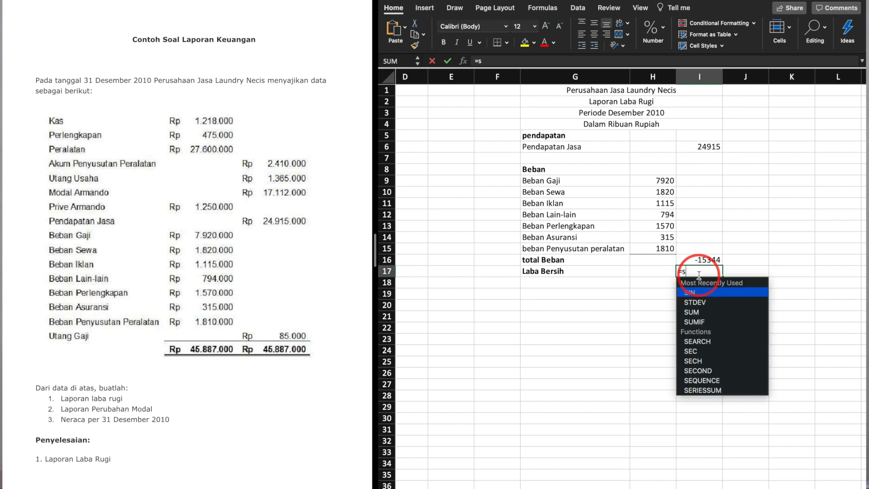
text(um(I6;)
click(714, 259)
text())
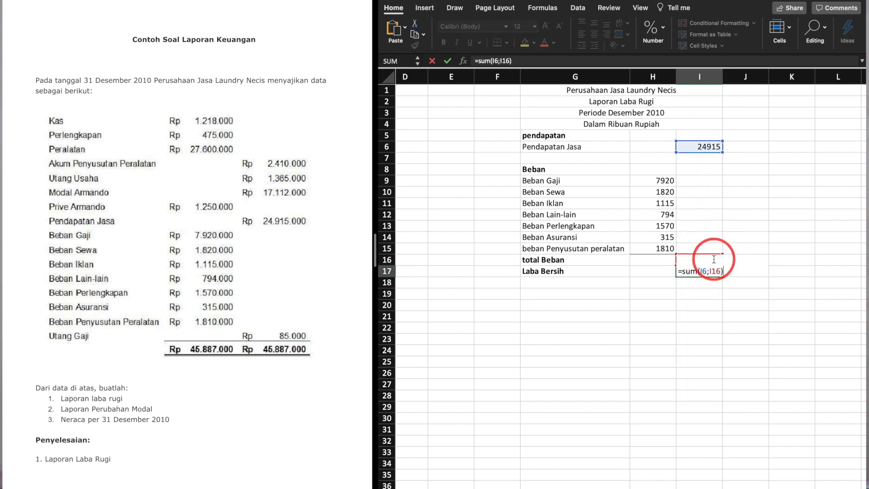
key(Return)
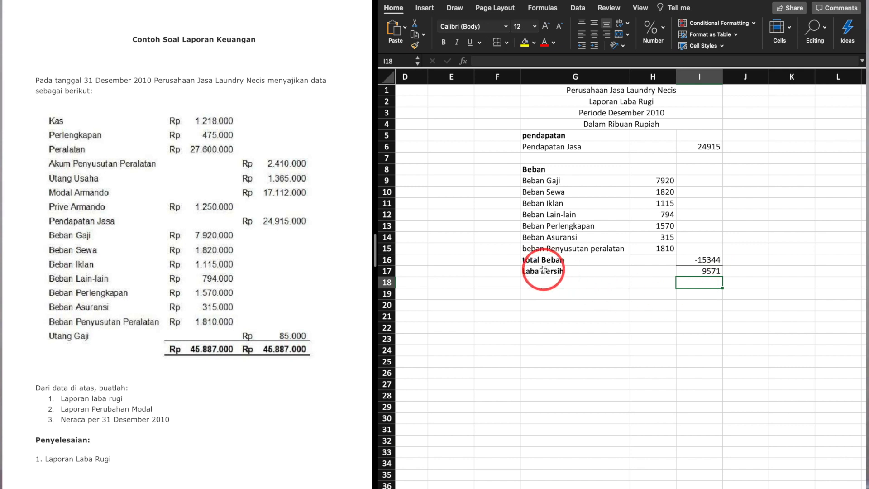
Apply outside borders around the income statement body in G5:I17.
drag(706, 270, 595, 270)
drag(563, 135, 700, 271)
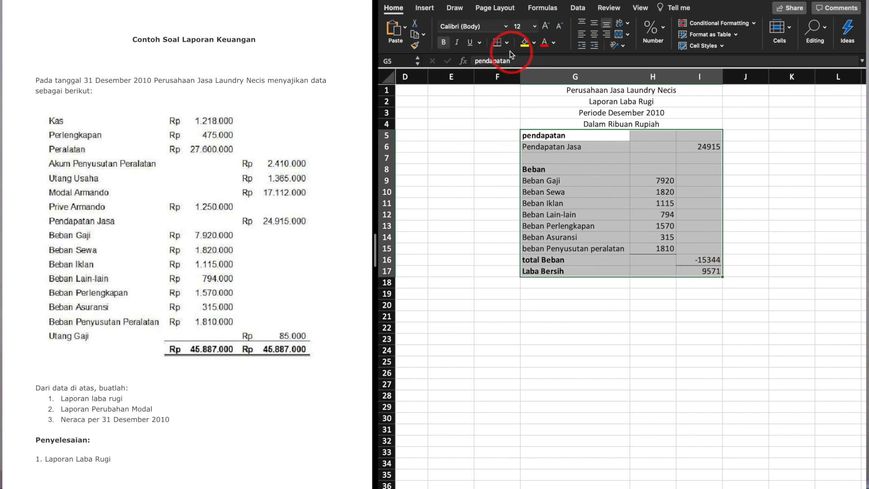
click(506, 42)
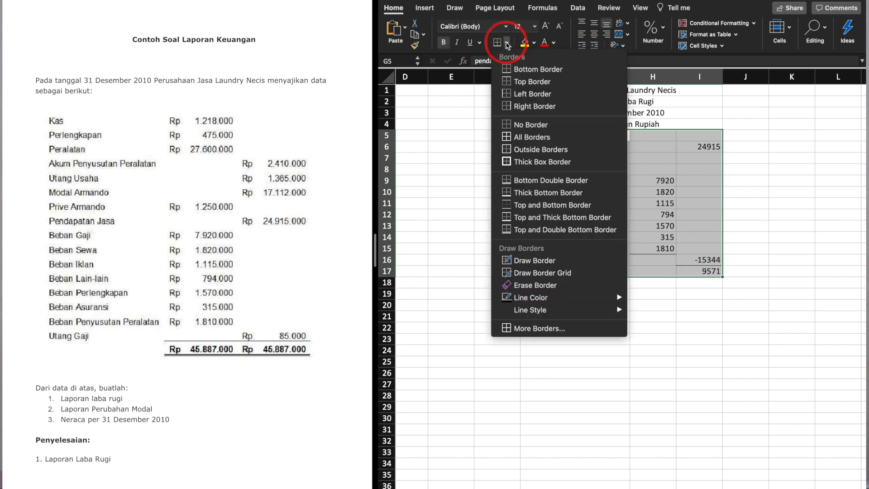
click(530, 150)
click(792, 236)
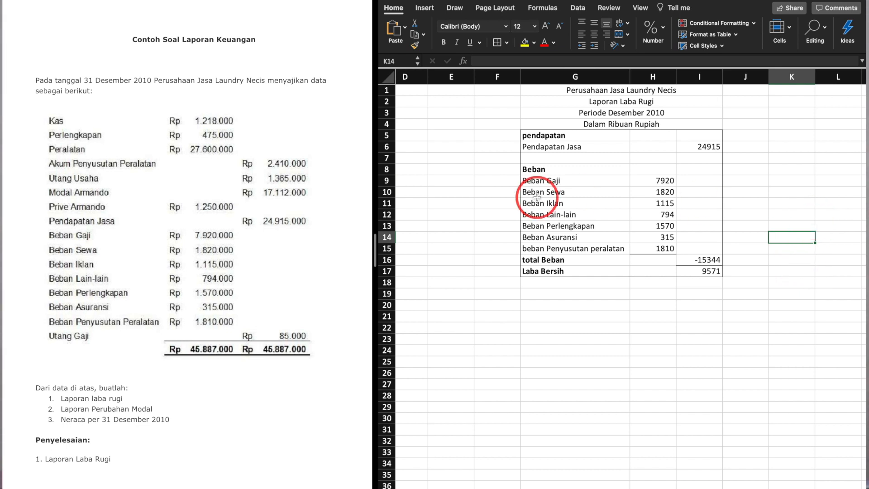
Leave the income statement and switch to the blank worksheet shown beside the problem document.
mouse_move(7, 1)
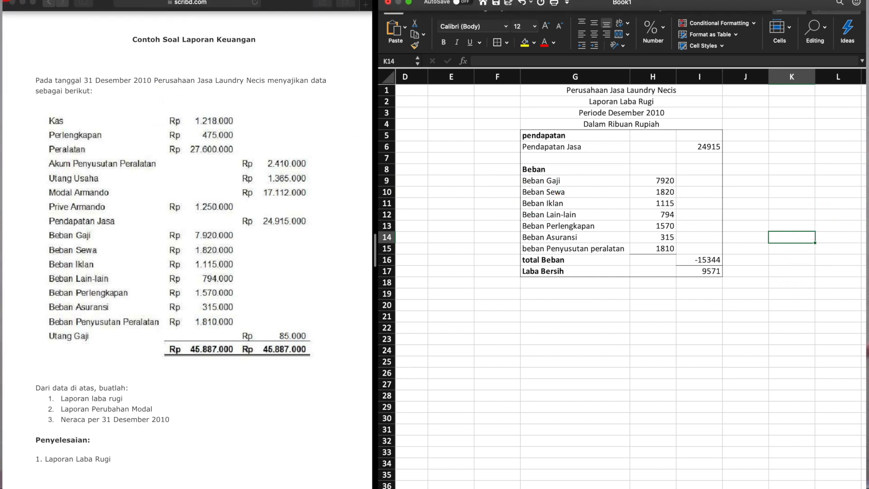
click(13, 4)
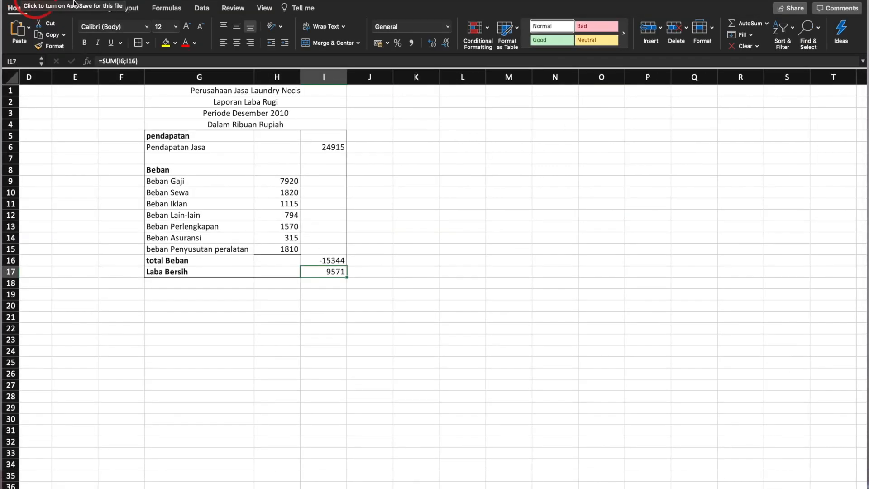
key(ctrl+Right)
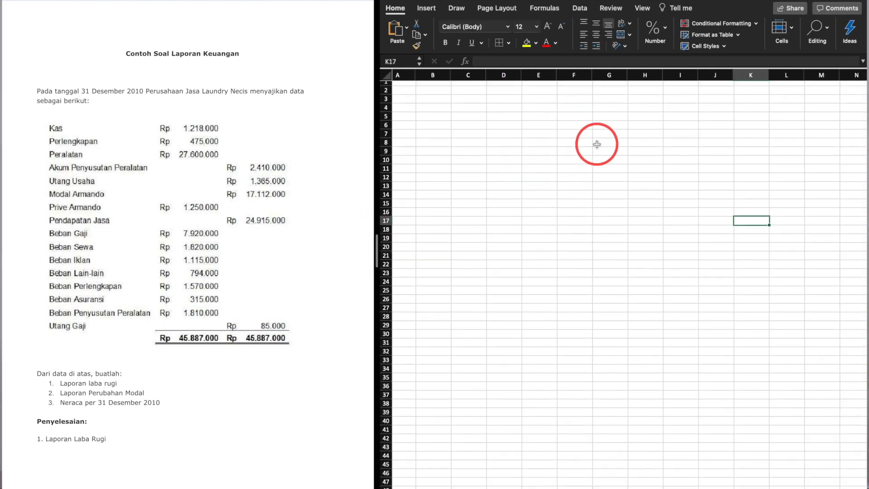
Merge and center cells G1:I1 and extend the same merged formatting down through row 4.
scroll(596, 144, up, 5)
scroll(597, 146, up, 4)
scroll(598, 146, left, 2)
scroll(597, 146, right, 2)
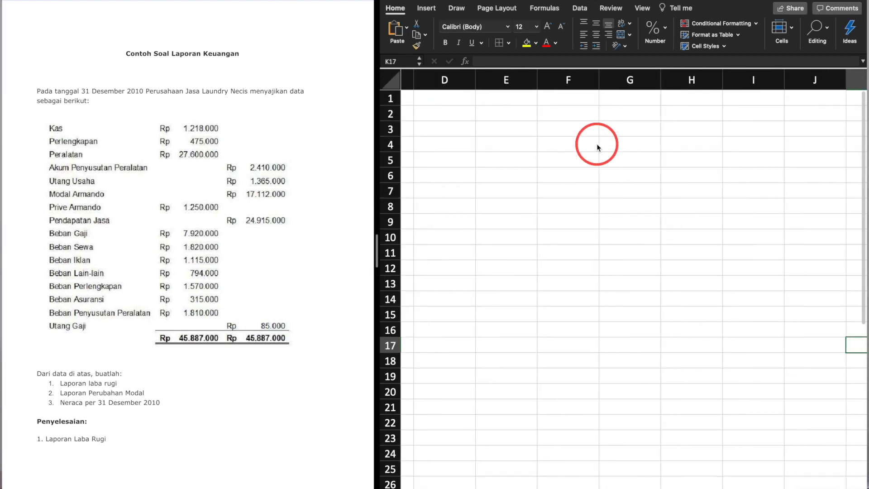
drag(575, 93, 677, 97)
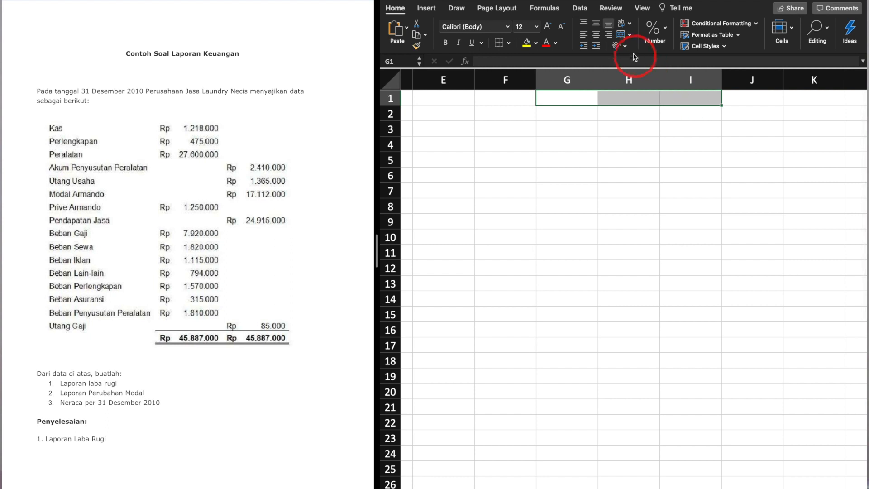
click(620, 35)
drag(720, 106, 720, 156)
Enter the report header in merged rows 1 to 3: "Perusahaan Jasa laundry Necis", "Laporan Perubahan Modal" and "Periode Desember 2010".
click(653, 101)
text(Perusahaan )
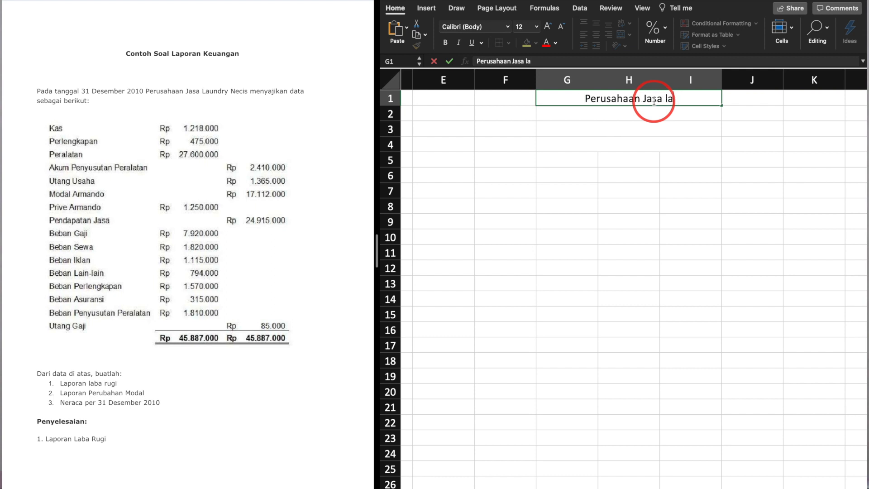
text(Jasa laundry Necis)
key(Return)
text(Lapor)
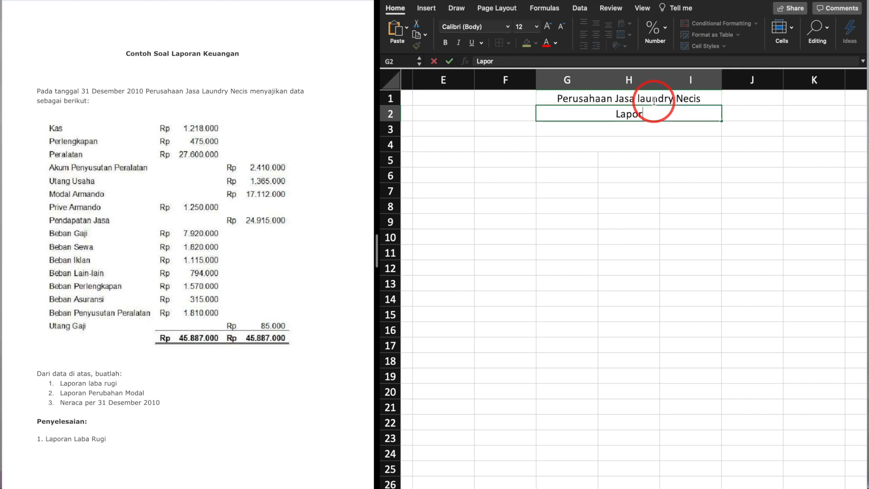
text(an Perubahan Moda)
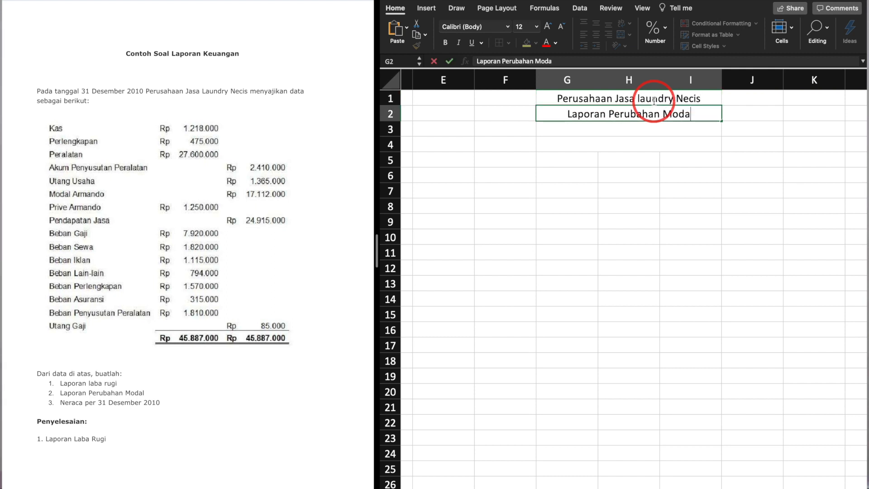
text(l)
key(Return)
text(Periode )
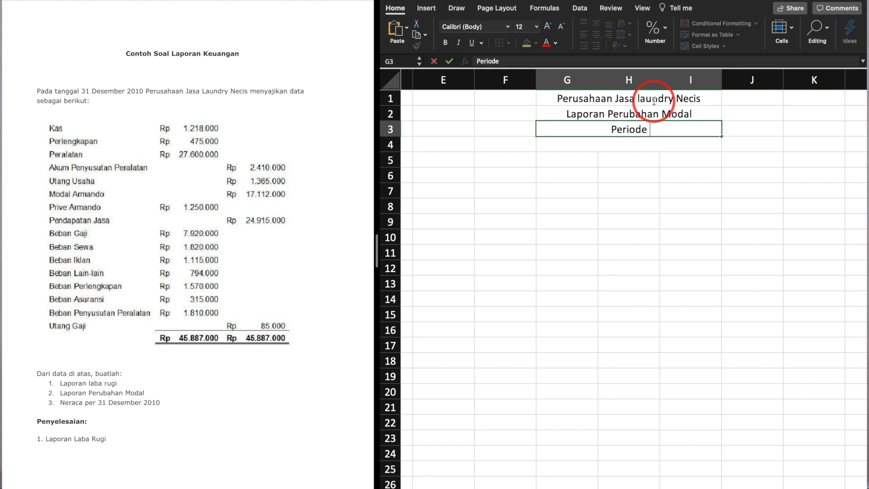
text(Desember 2010)
key(Return)
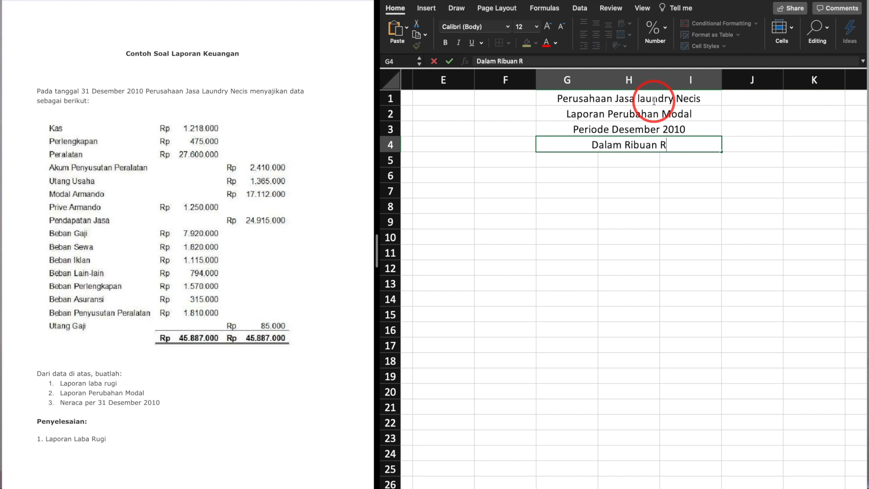
Enter "Dalam Ribuan Rupiah" in merged row 4 and add the bold label "Modal Awal" in G5 with 17112 in I5.
text(Dalam Ribuan Rupiah)
key(Return)
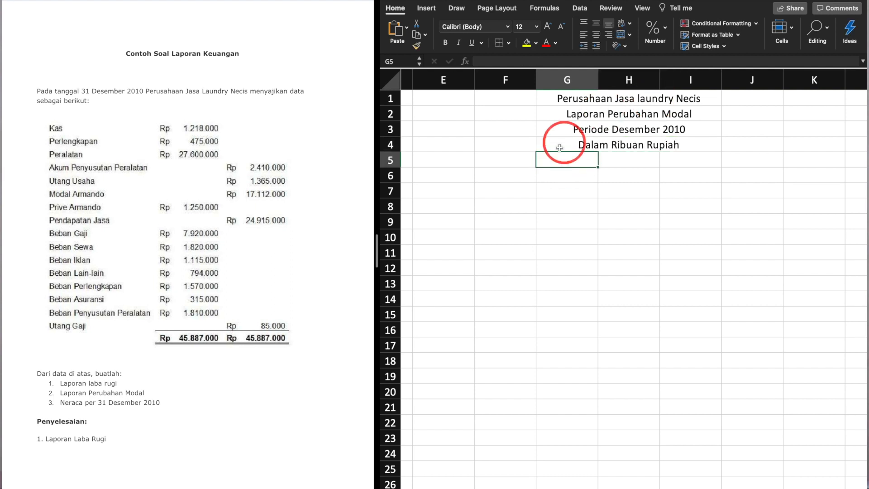
key(super+b)
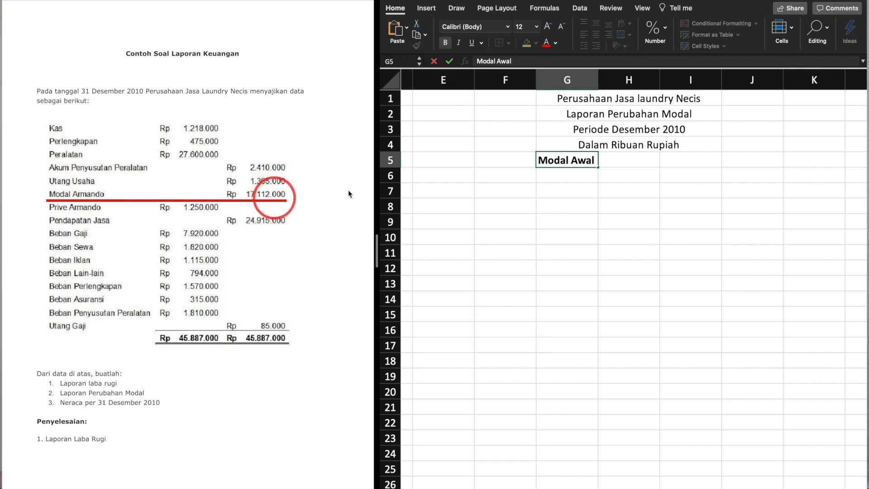
click(675, 163)
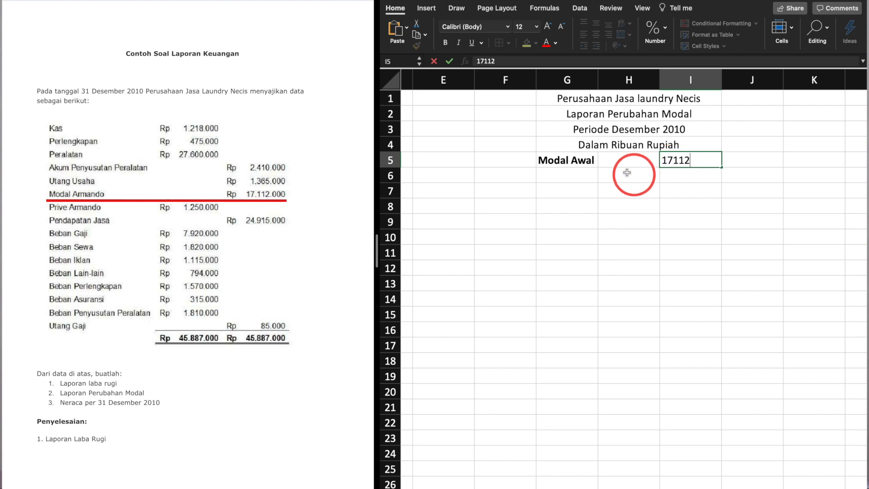
click(568, 174)
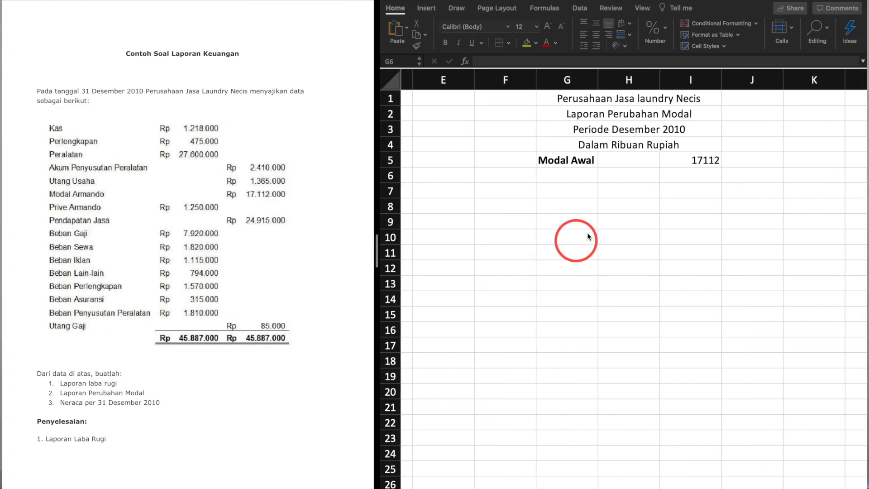
Fill in "Laba Bersih" with 9571 in row 6 and "Prive" with (1250) in row 7, using columns G and H.
click(570, 181)
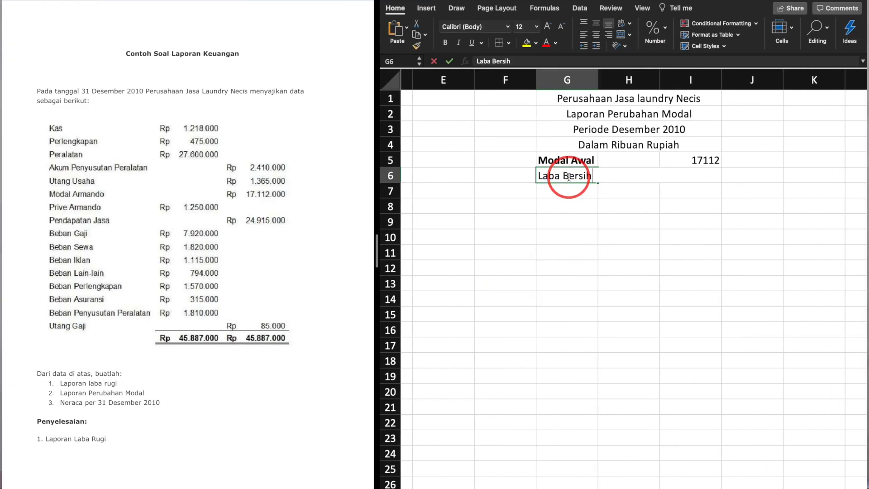
click(637, 176)
text(9571)
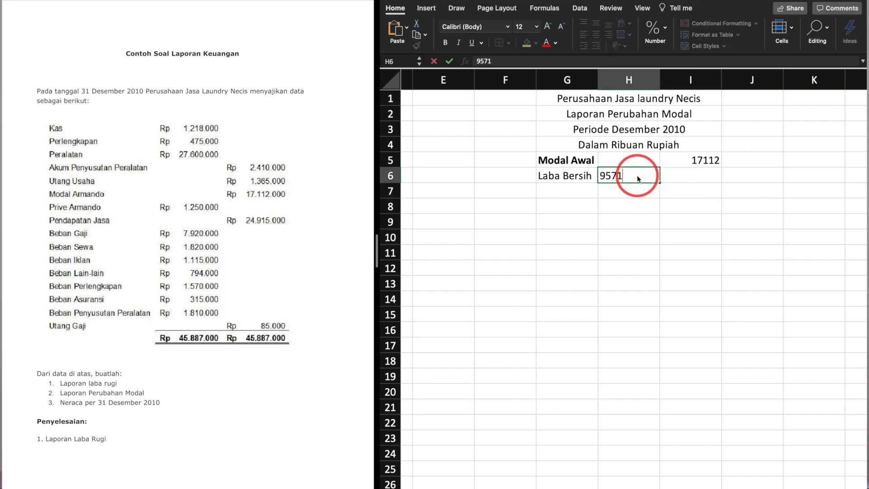
key(Return)
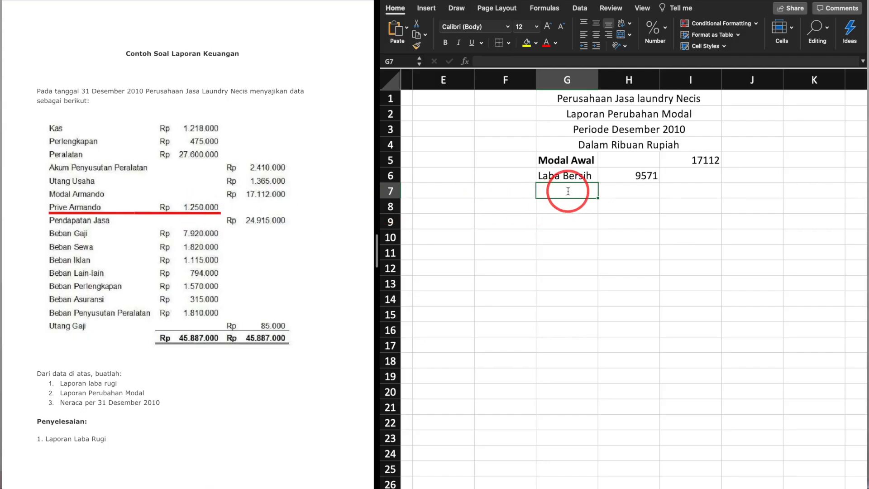
text(Prive)
click(623, 188)
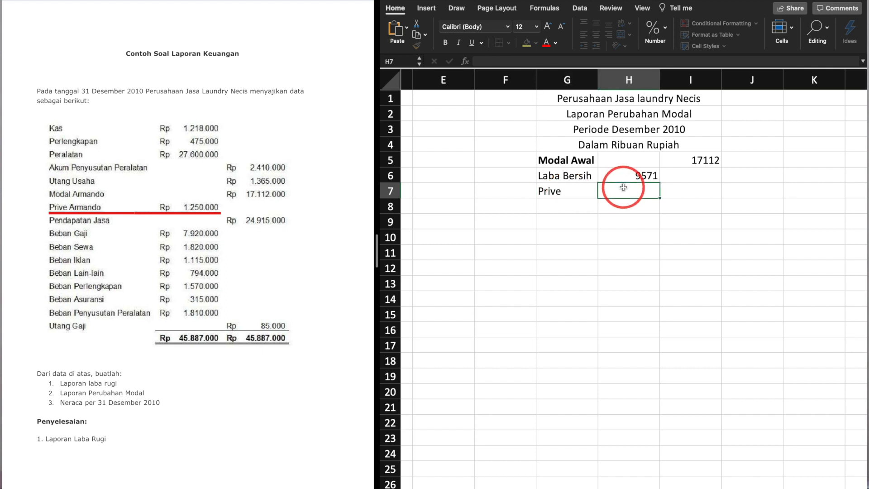
text((1250)
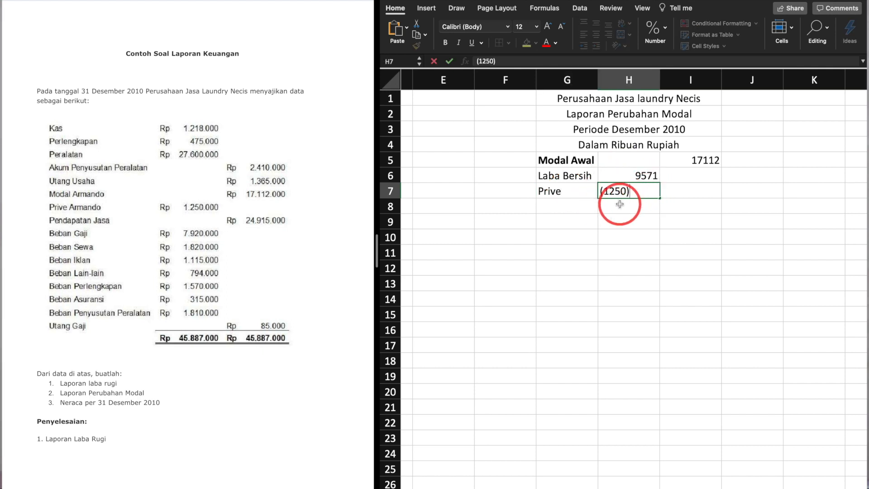
key(Return)
Add the bold labels "Total Penambahan Modal" in G8 and "MODAL AKHIR" in G9, and widen column G to fit them.
click(582, 205)
text(Total Pe)
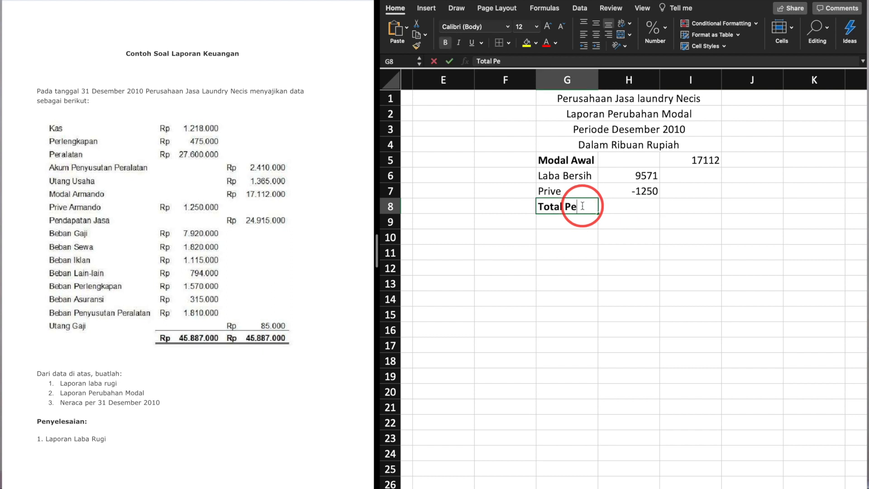
text(nambahan Modal)
key(Return)
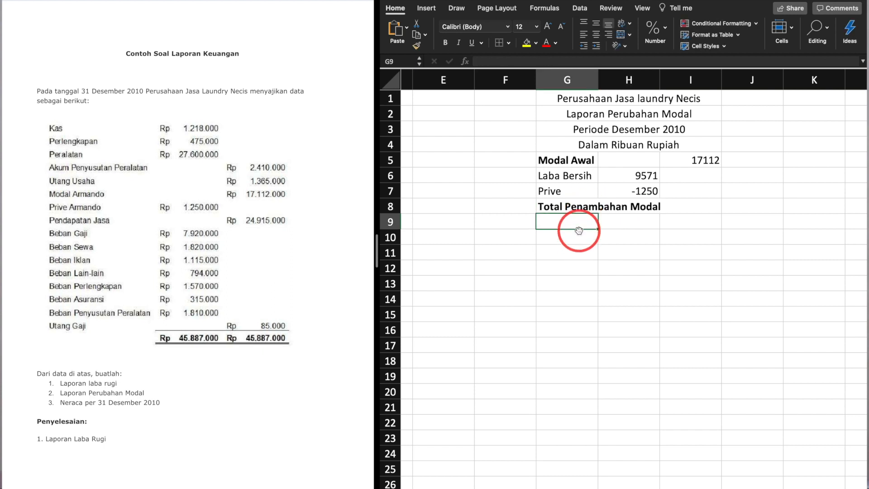
text(MODAL AKHIR)
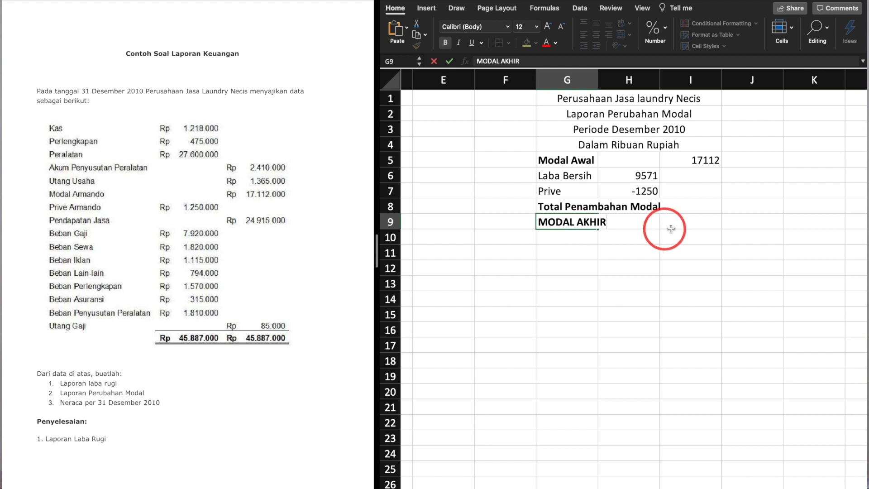
click(667, 224)
drag(598, 76, 668, 76)
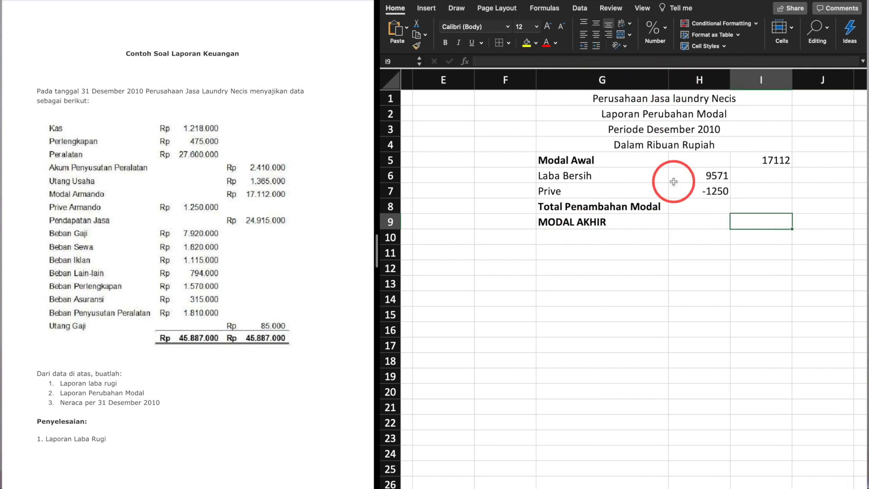
scroll(677, 181, right, 2)
Apply a bottom border to the Prive amount in H7.
click(679, 191)
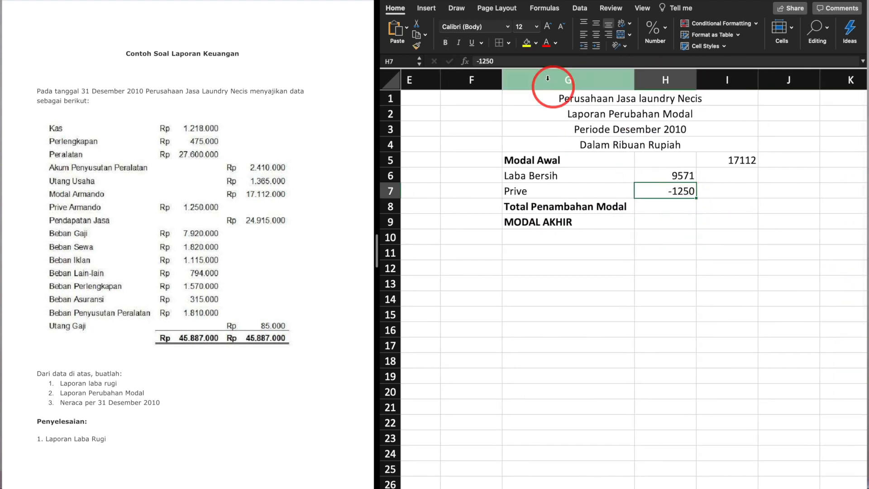
click(508, 43)
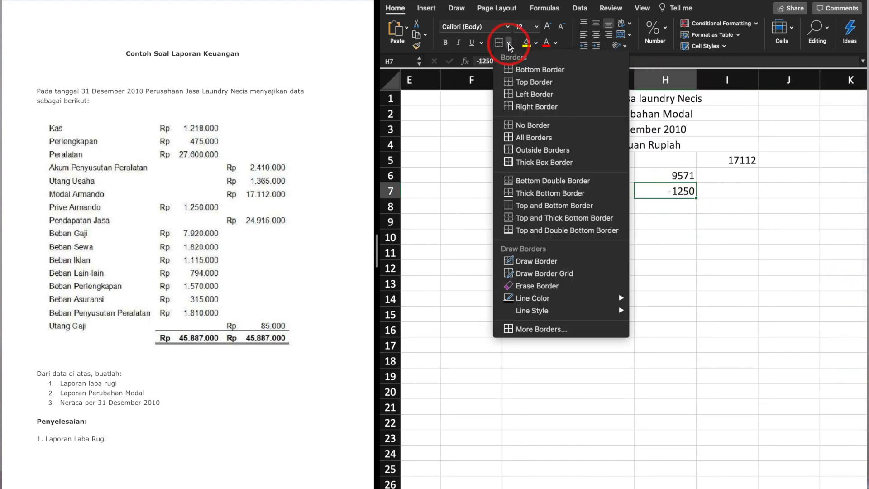
click(536, 70)
Calculate the total capital addition in I8 with =SUM(H6;H7).
click(718, 204)
text(=sum()
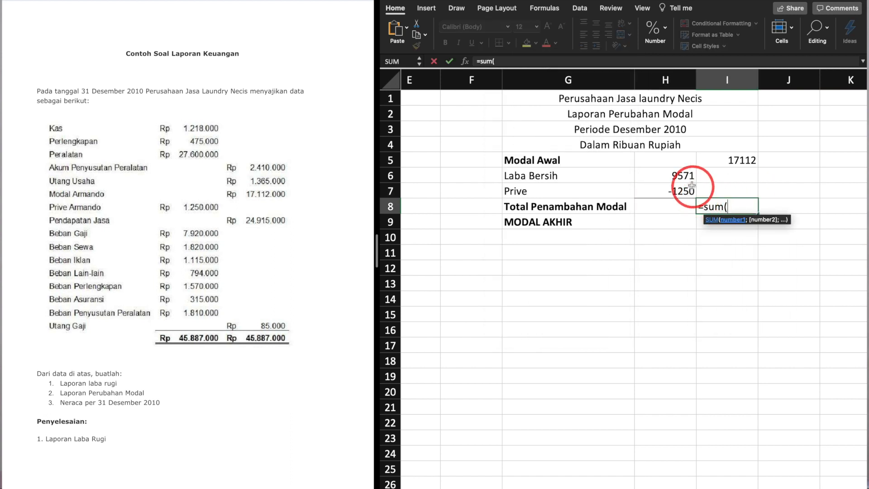
click(684, 175)
drag(684, 176, 686, 191)
text())
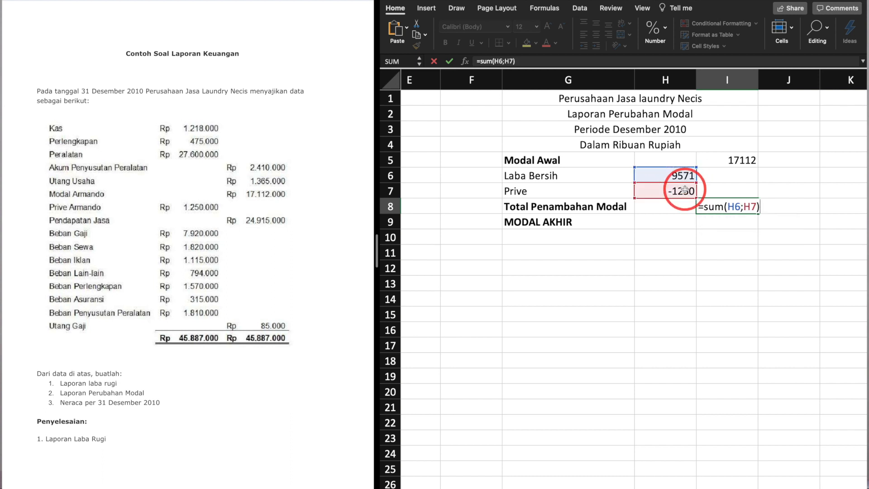
key(Return)
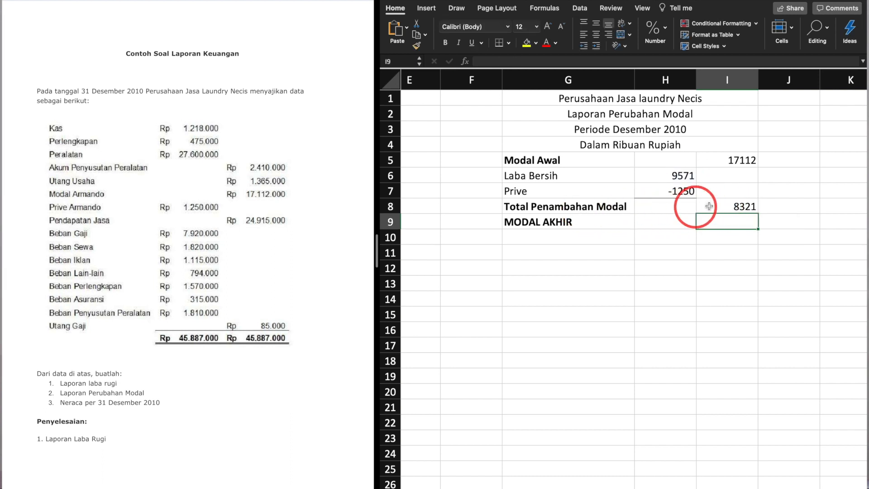
Apply a bottom border to I8 and calculate the closing capital in I9 with =SUM(I5;I8).
click(743, 206)
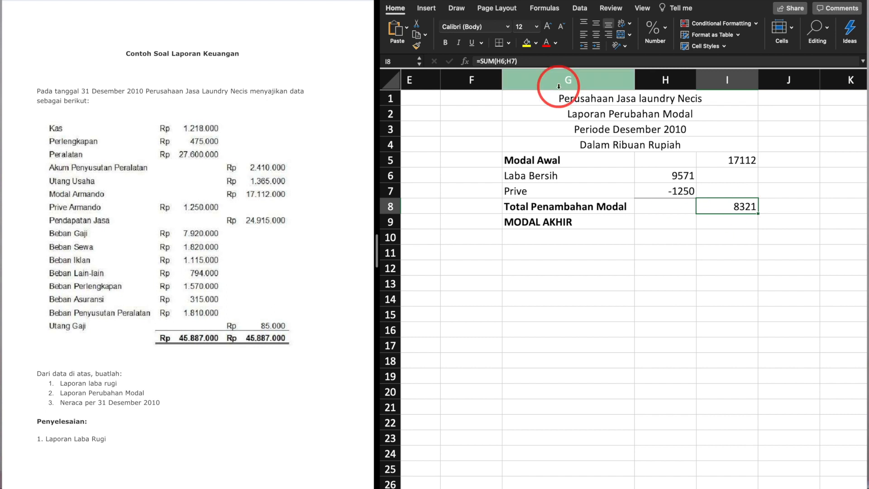
click(718, 225)
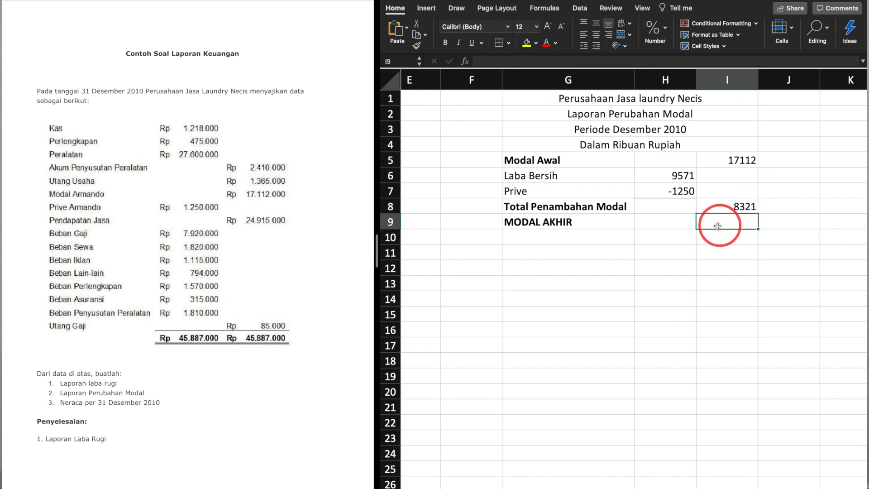
text(=sum()
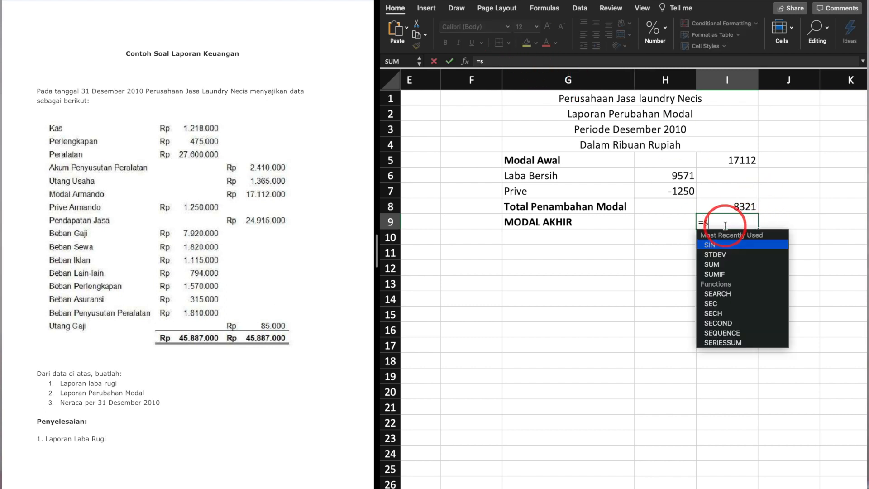
click(743, 164)
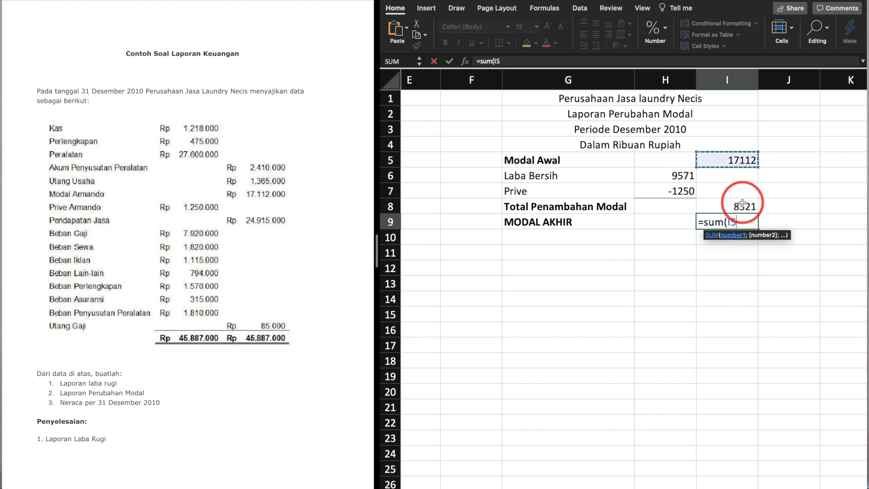
text())
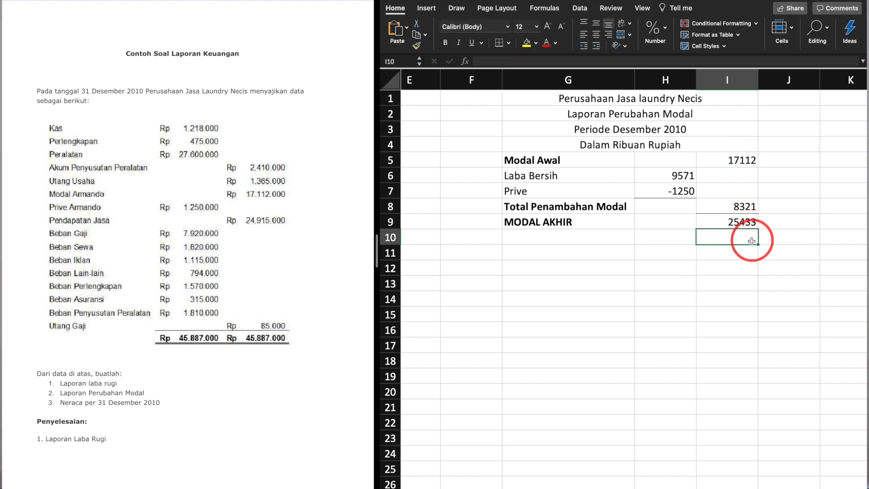
click(728, 223)
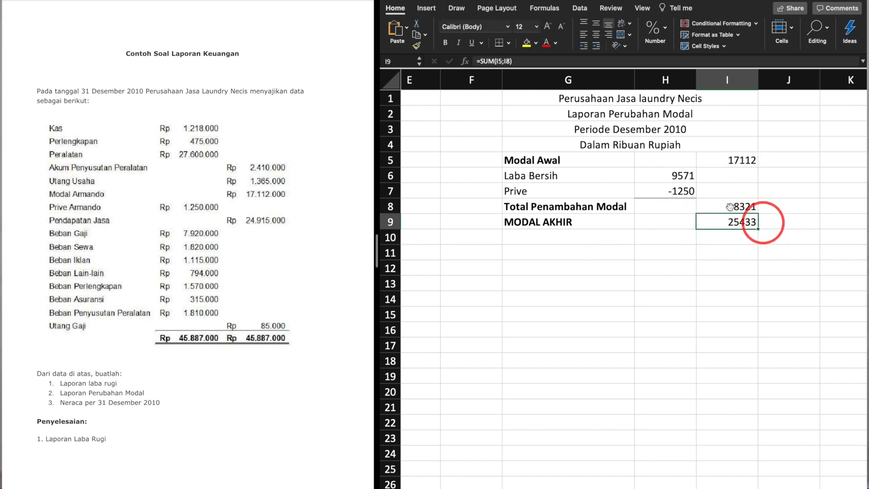
Apply outside borders around the statement of changes in equity body in G5:I9.
click(568, 157)
mouse_move(567, 156)
mouse_down()
mouse_move(731, 207)
mouse_move(729, 224)
mouse_up()
click(510, 43)
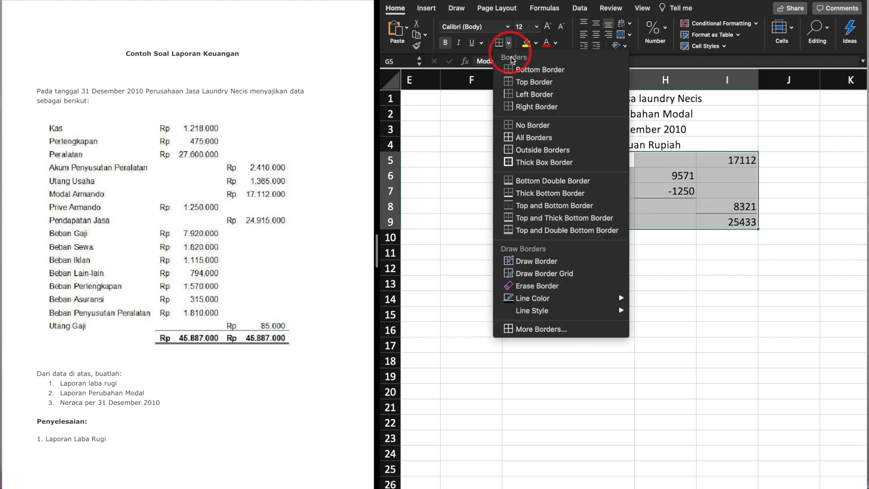
click(543, 152)
click(684, 250)
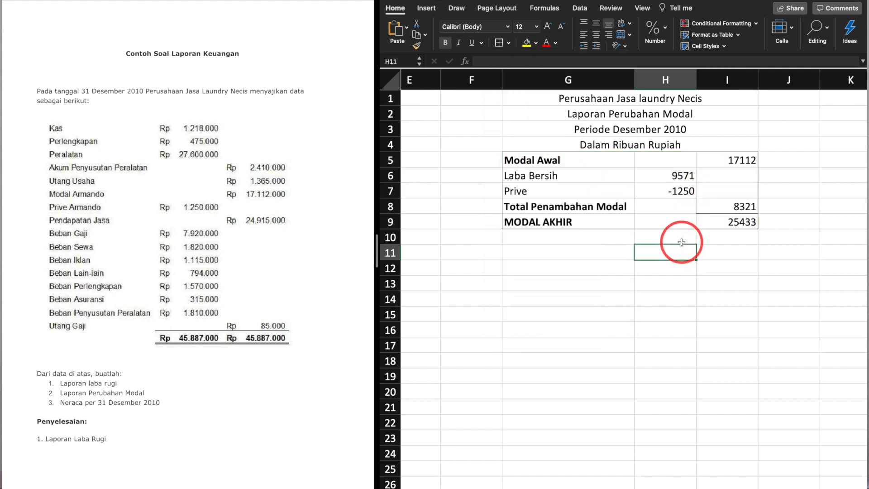
Leave the statement of changes in equity and switch to a blank worksheet beside the problem document.
click(818, 204)
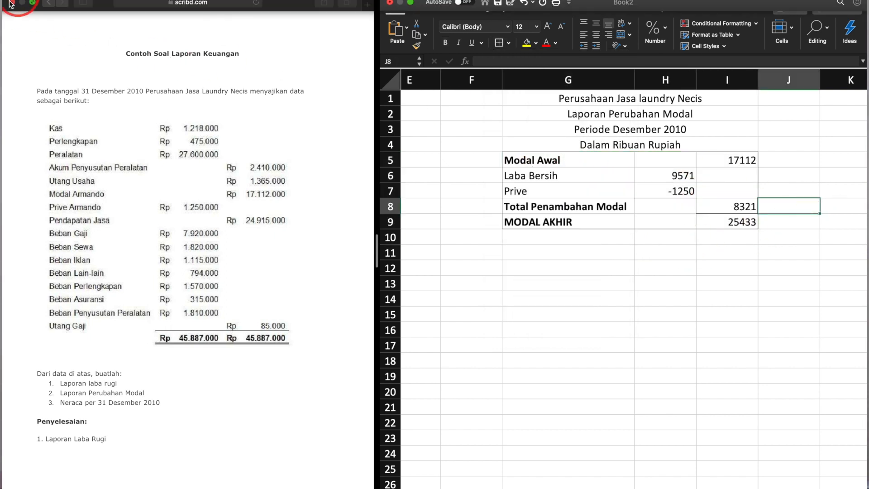
click(12, 2)
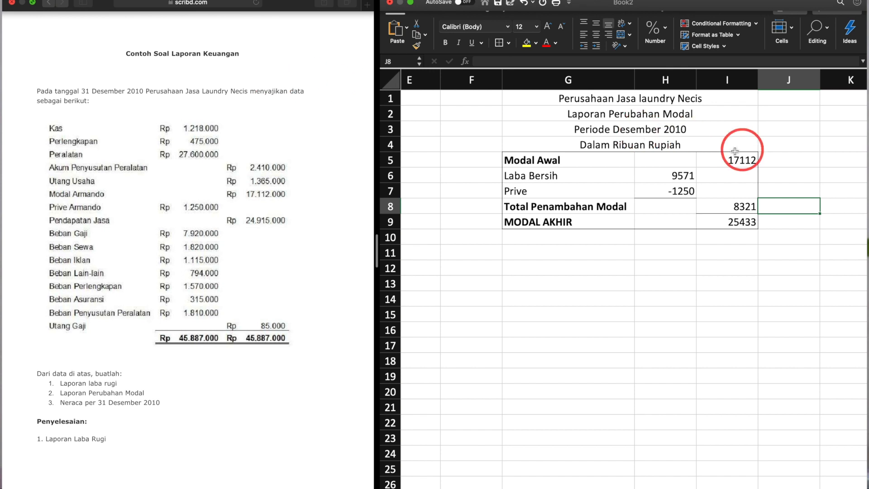
click(536, 207)
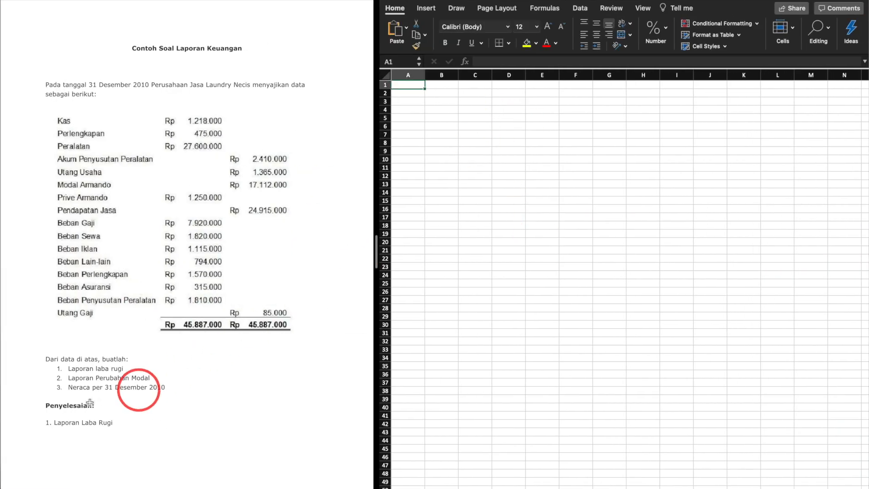
Merge and center cells F1:K1 and extend the same merged formatting down through row 4.
scroll(595, 141, up, 3)
scroll(595, 141, up, 3)
scroll(595, 141, right, 2)
scroll(595, 140, left, 3)
scroll(594, 115, right, 2)
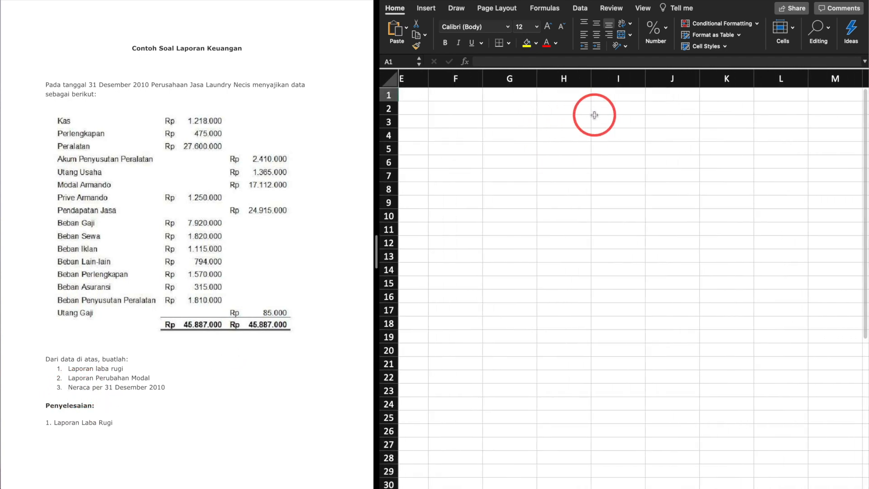
drag(466, 95, 711, 97)
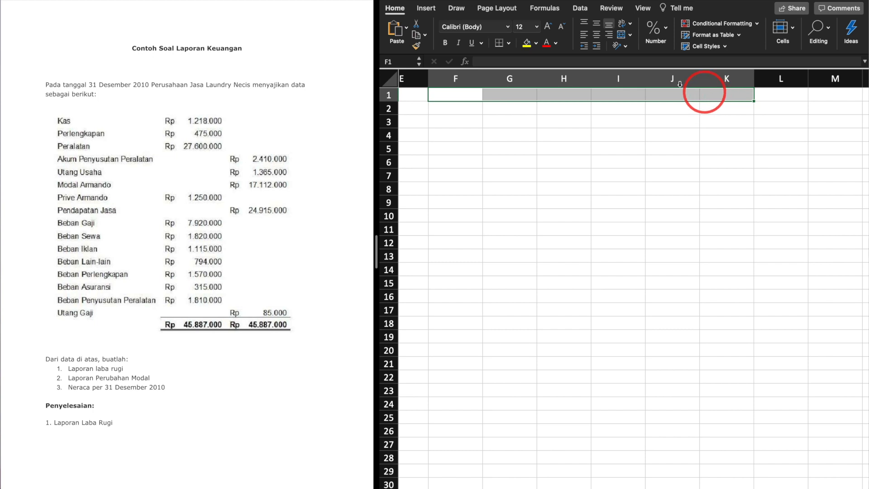
click(621, 40)
drag(752, 102, 747, 141)
Enter the report heading in rows 1 to 4: Perusahaan Jasa laundry Necis, Laporan Neraca, Periode 2010, Dalam Ribuan Rupiah.
click(663, 96)
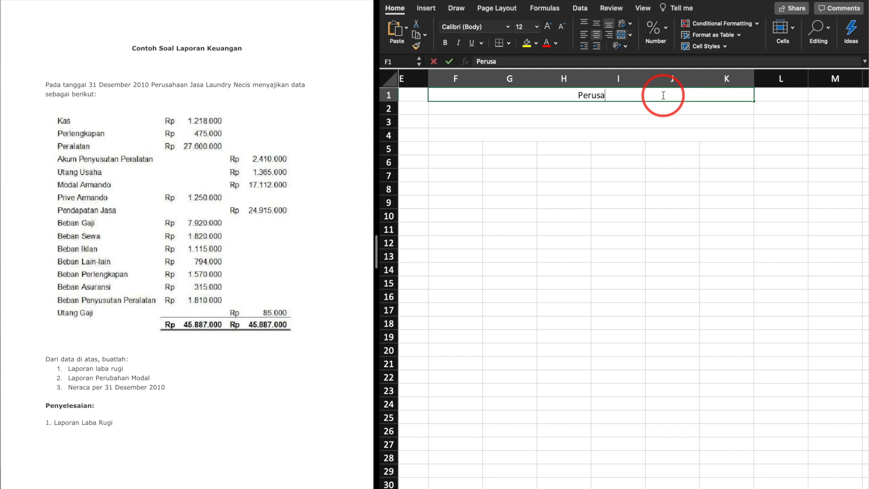
text(Perusahaan Jasa laundry Necis)
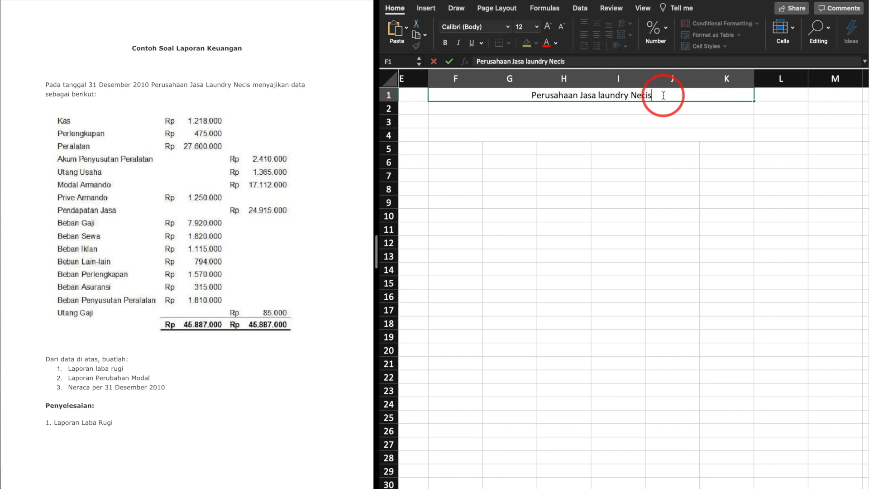
key(Return)
text(Laporan Neraca)
key(Return)
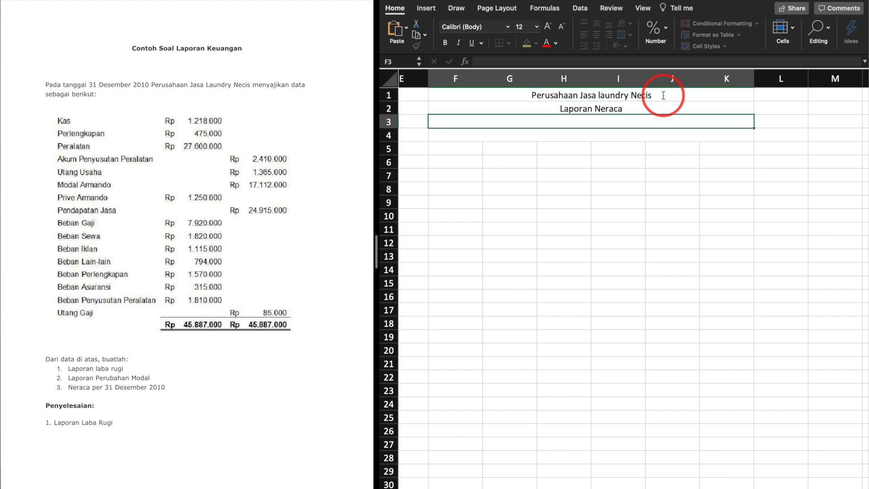
text(Periode 2010)
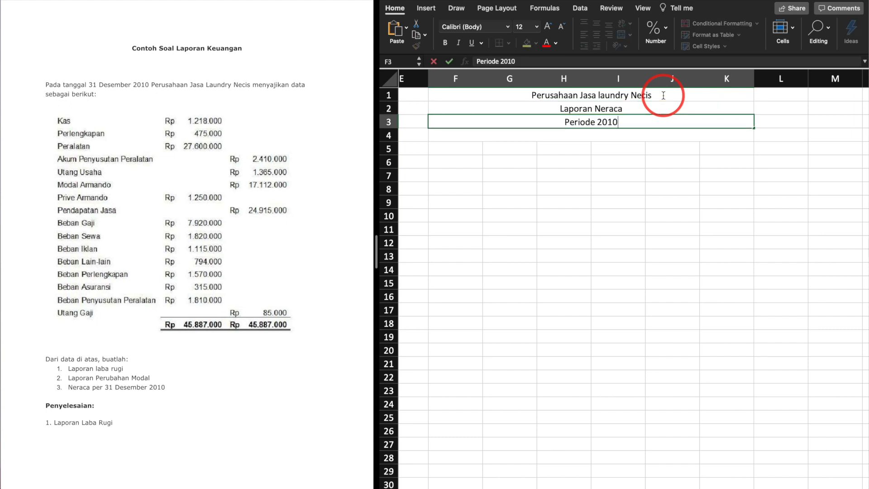
key(Return)
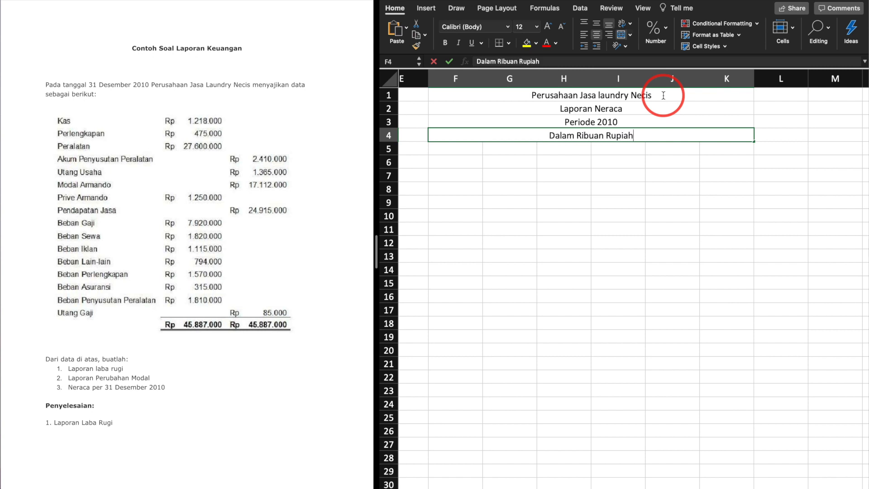
click(452, 150)
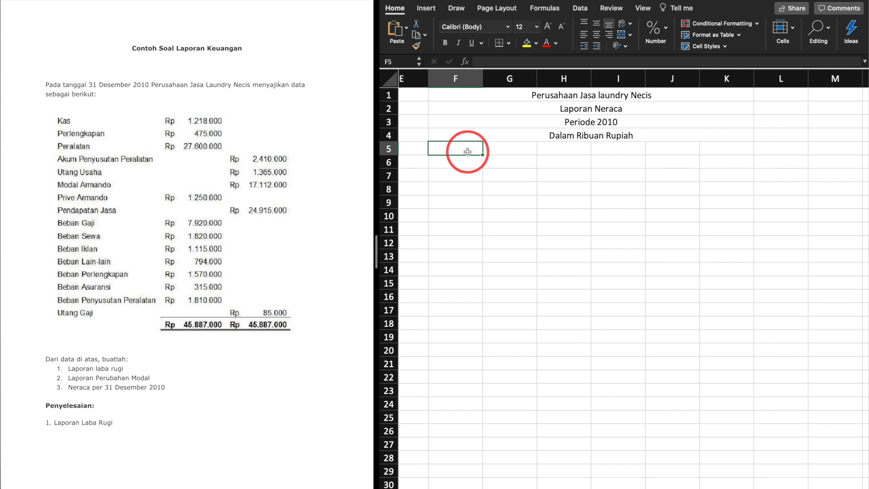
Merge and center cells F5:H5 and extend the same merged formatting to I5:K5.
drag(479, 152, 553, 151)
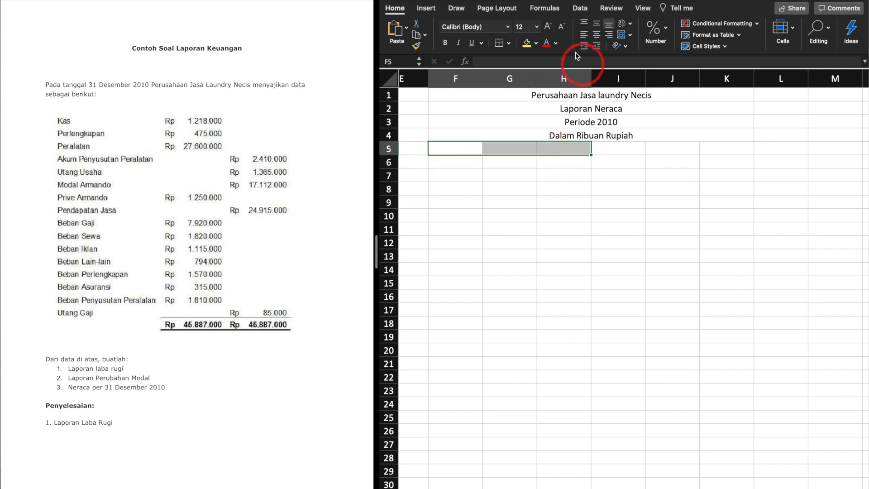
click(621, 37)
drag(590, 155, 683, 155)
Enter the bold, underlined column headings AKTIVA in F5 and PASIVA in I5.
click(509, 150)
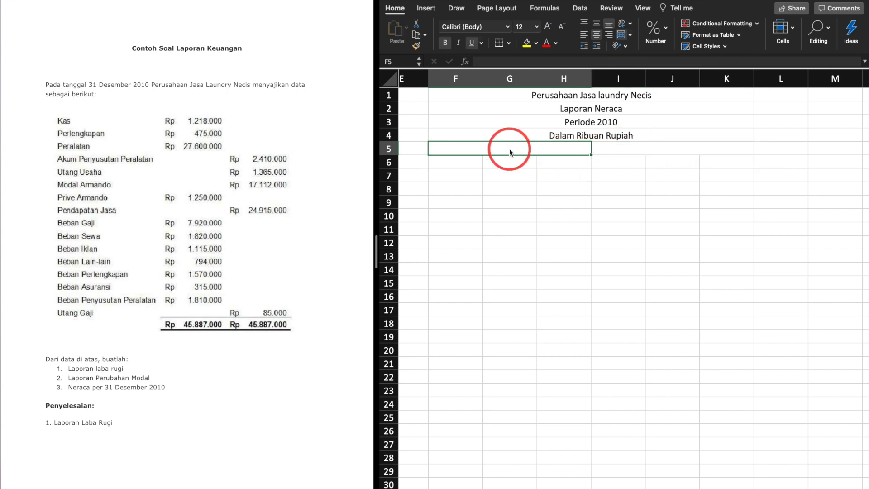
key(Right)
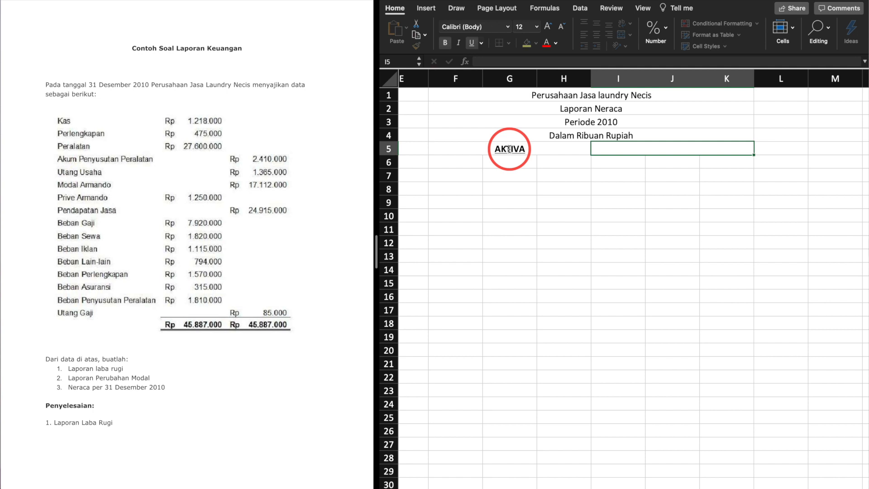
text(PAS)
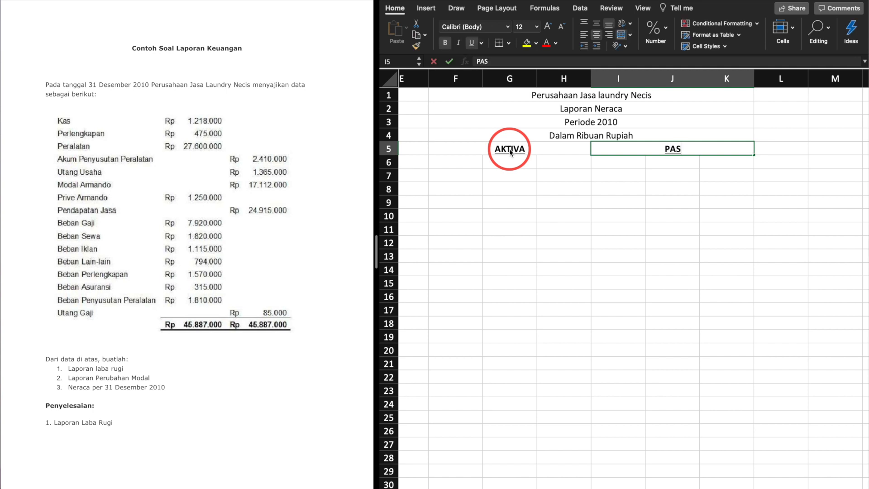
text(IVA)
Enter the bold section label Aktiva Lancar in F6 and widen column F to about twice its width.
click(473, 165)
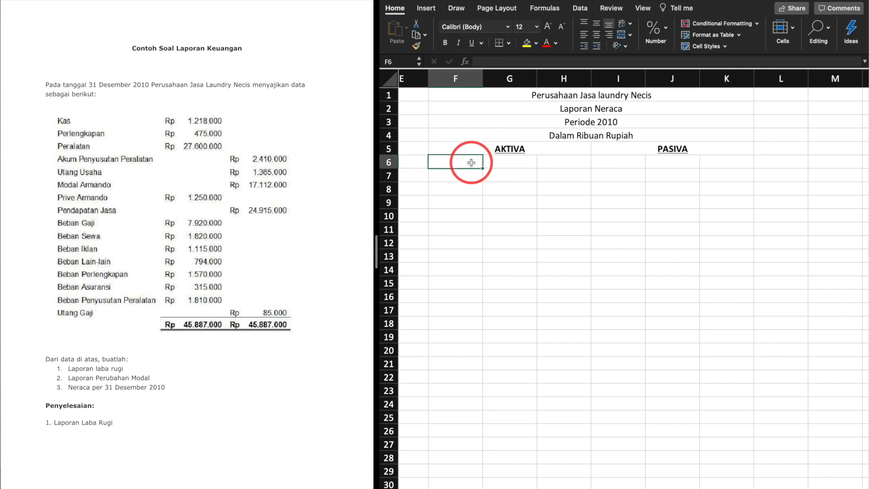
text(Aktiva Lancar)
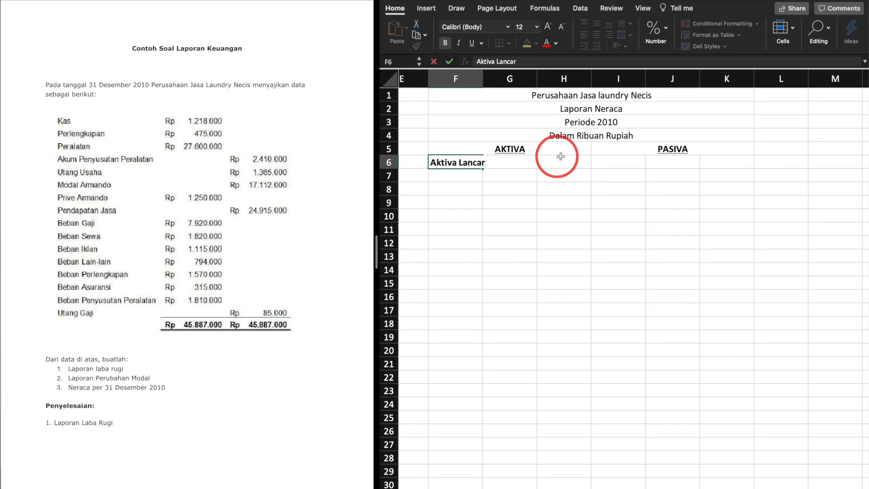
click(466, 178)
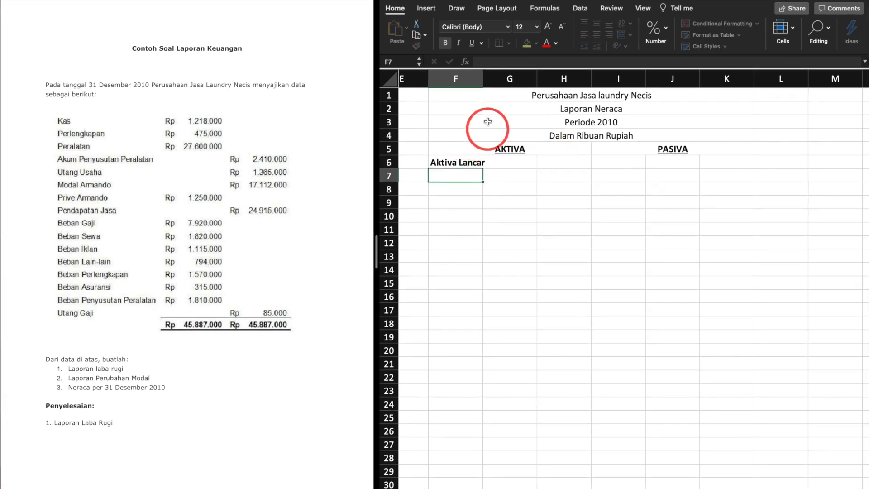
drag(482, 80, 542, 80)
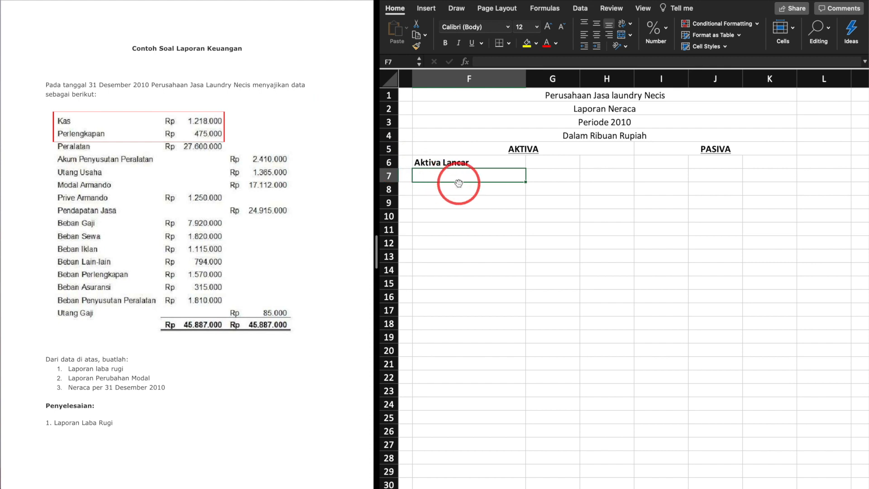
Enter the current asset rows: Kas with 1218 in row 7 and Perlengkapan with 475 in row 8.
click(541, 179)
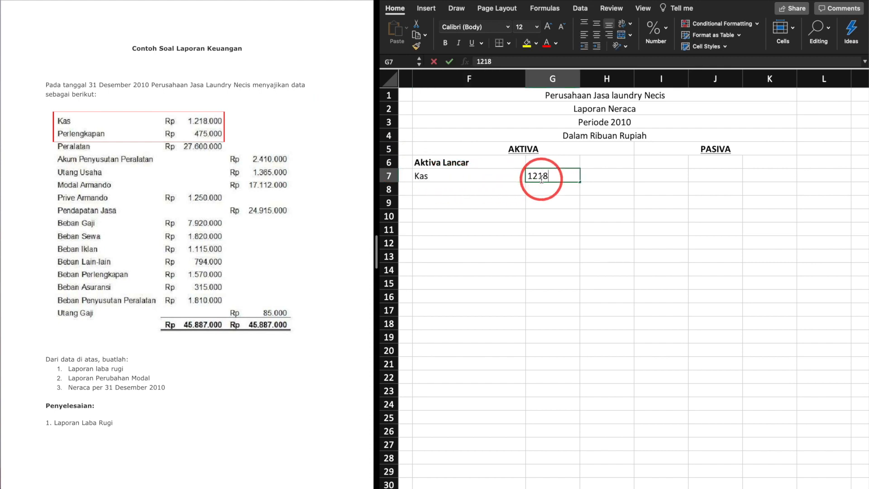
key(Return)
click(508, 192)
text(Perlengkapan)
click(560, 192)
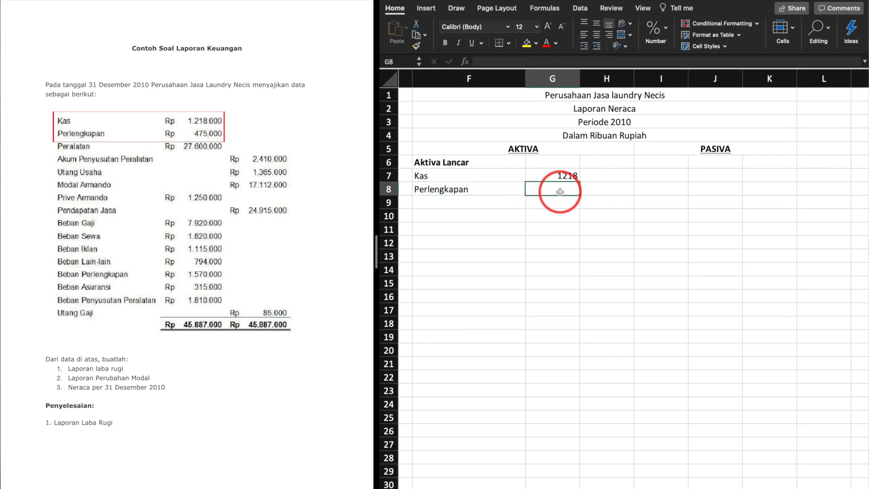
text(475)
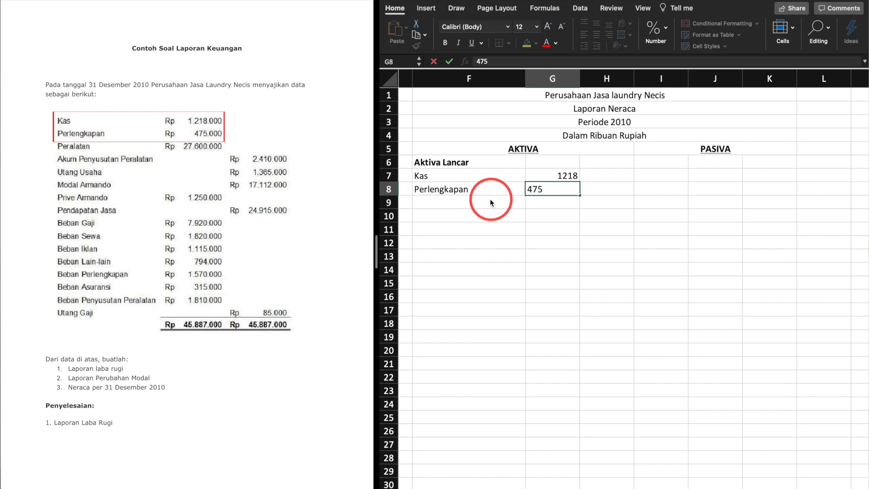
Enter the bold label Total Aktiva Lancar in F9.
click(489, 201)
click(502, 213)
key(super+b)
text(Total Aktivas)
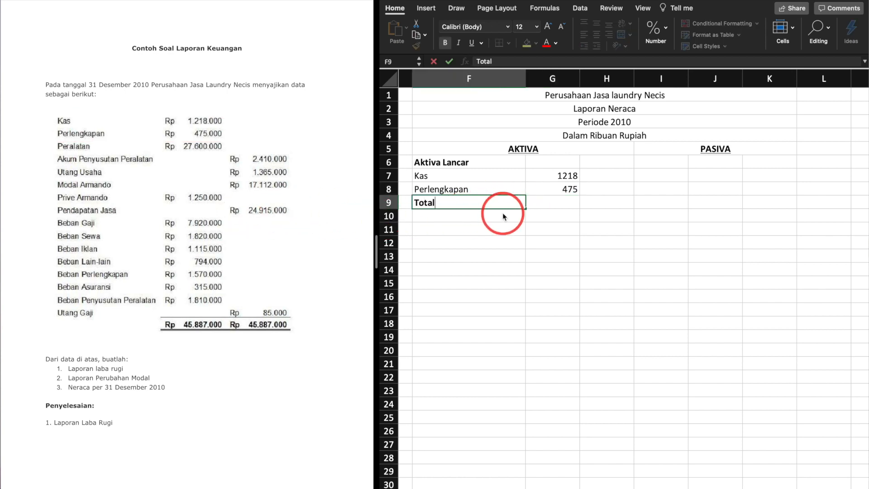
key(BackSpace)
key(BackSpace)
text(Lancar)
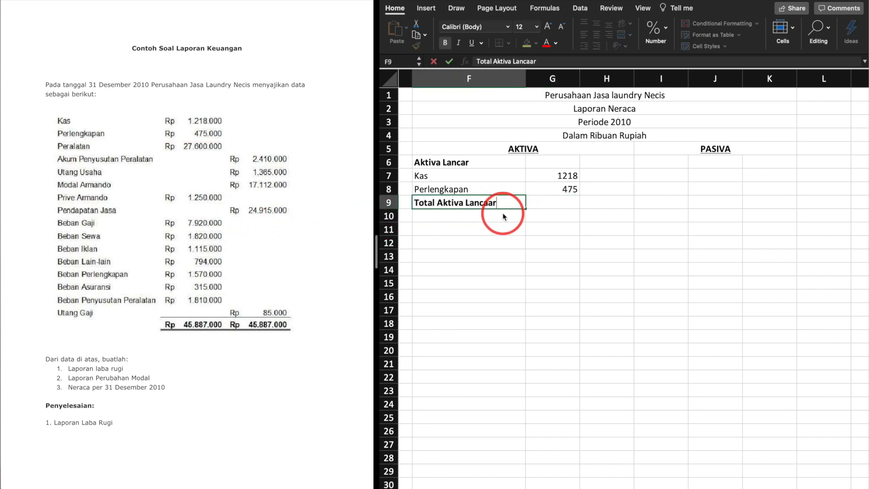
Apply a bottom border to G8 and calculate total current assets in H9 as the SUM of G7 and G8.
click(567, 190)
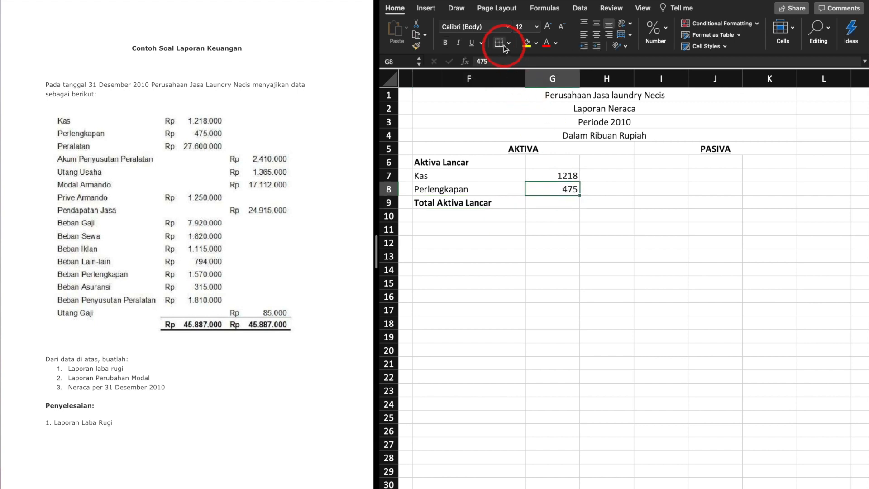
click(500, 42)
click(601, 206)
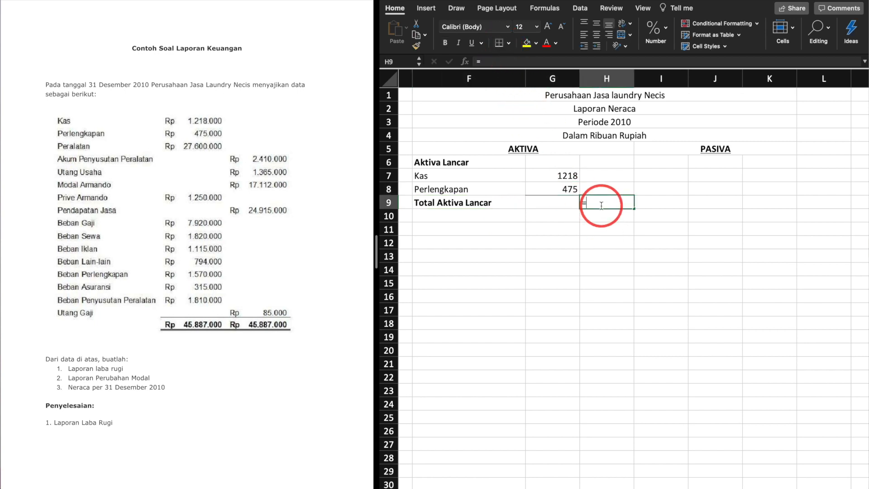
text(=sum()
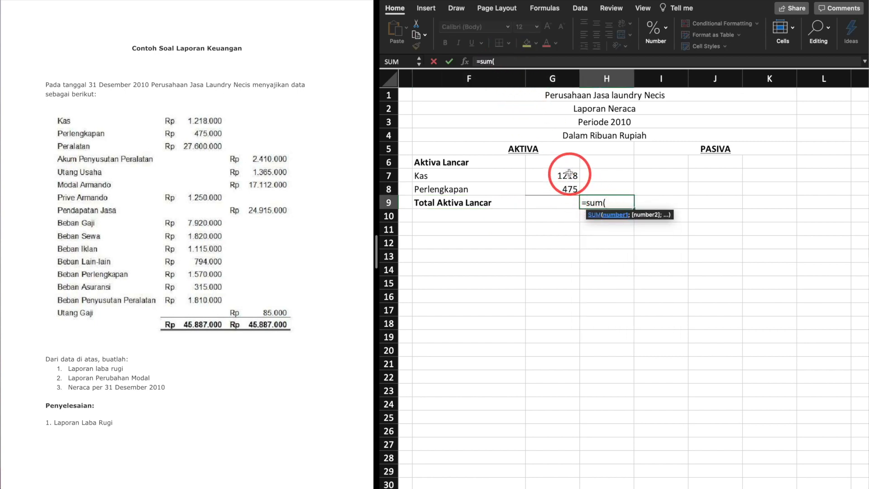
click(569, 174)
text(;)
click(570, 190)
key(Return)
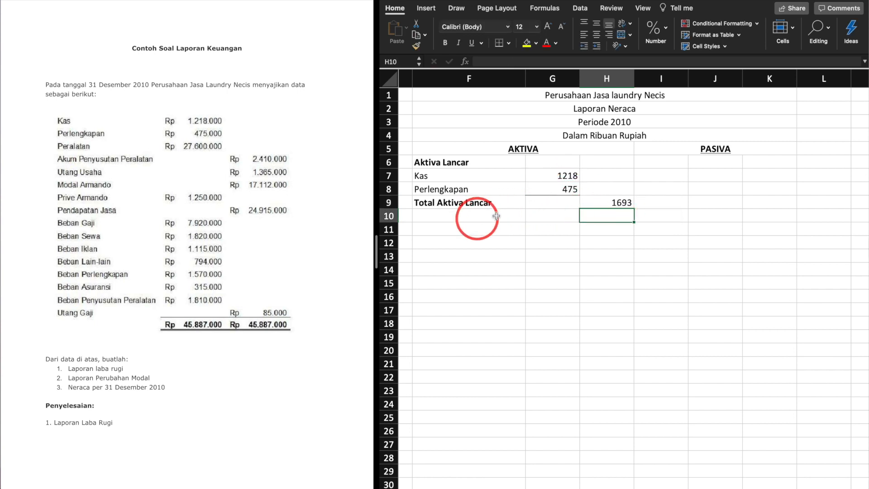
Enter the bold section label Aktiva Tetap in F11 and the row Peralatan with 27600 in row 12.
click(464, 230)
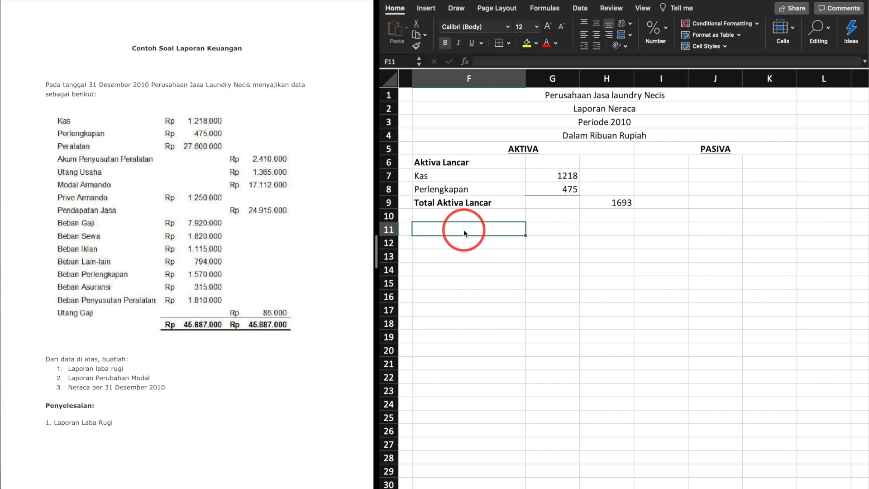
text(Aktiva Tetap)
key(Return)
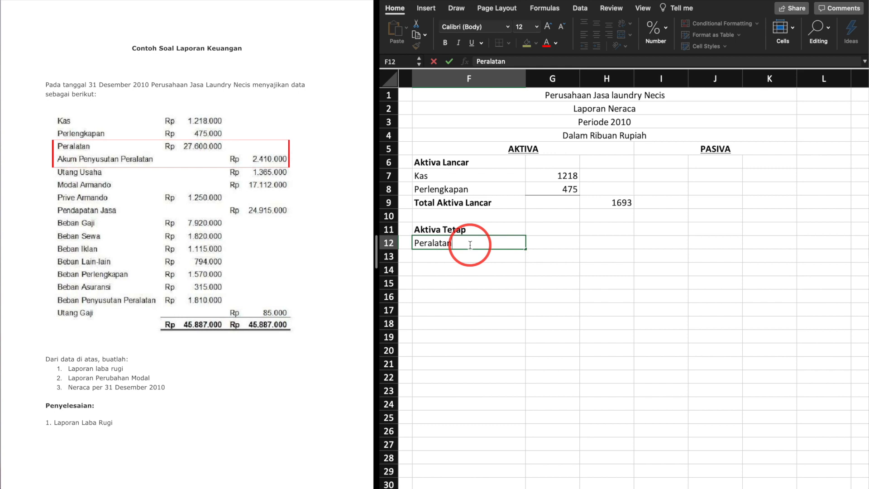
key(Tab)
text(276)
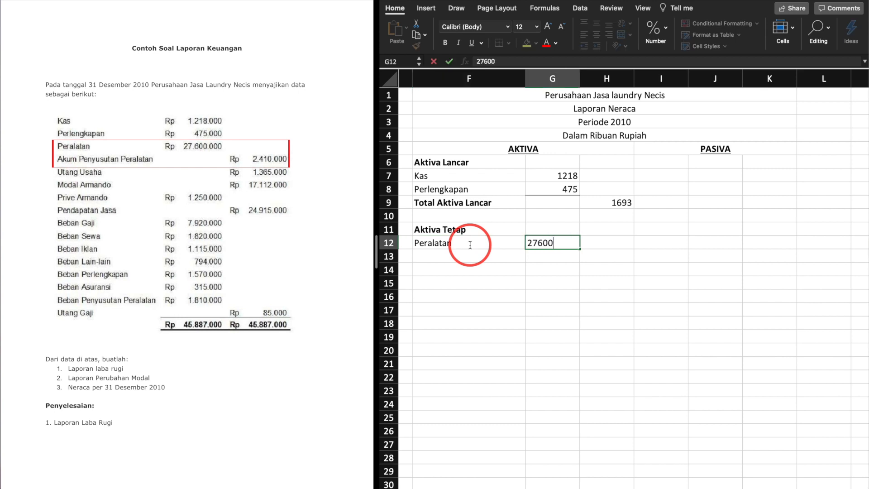
text(00)
key(Return)
Enter Akum Peny Peralatan in F13 with the negative amount (2410) in G13.
text(Akum Peny pERALATAN)
key(BackSpace)
key(BackSpace)
key(BackSpace)
key(BackSpace)
text(Peralatan)
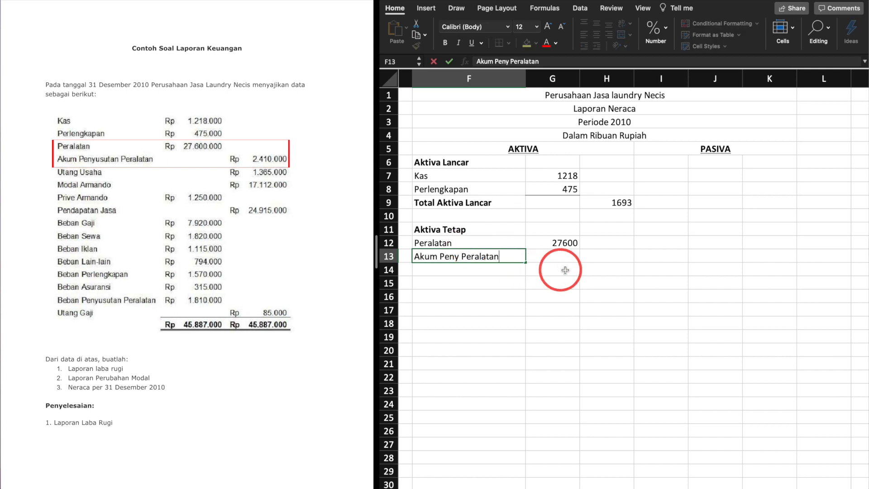
click(564, 257)
text((2410)
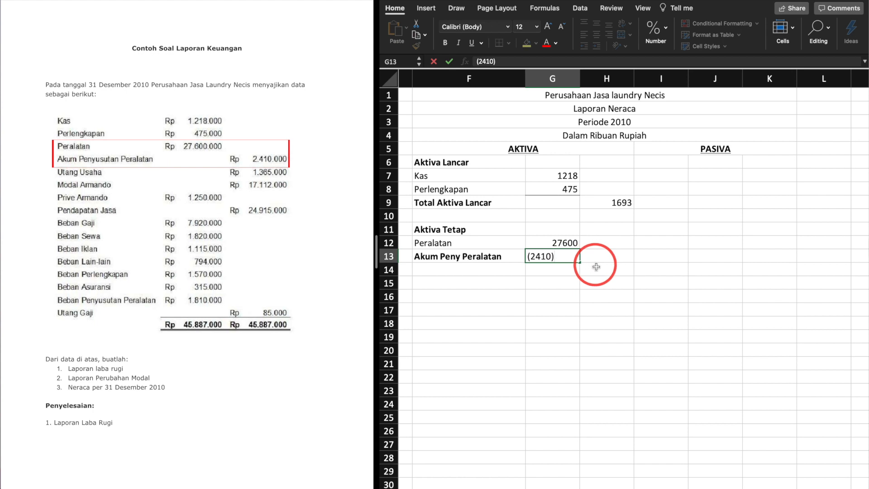
Apply a bottom border to G13 and remove the bold formatting from the label in F13.
click(569, 269)
click(569, 257)
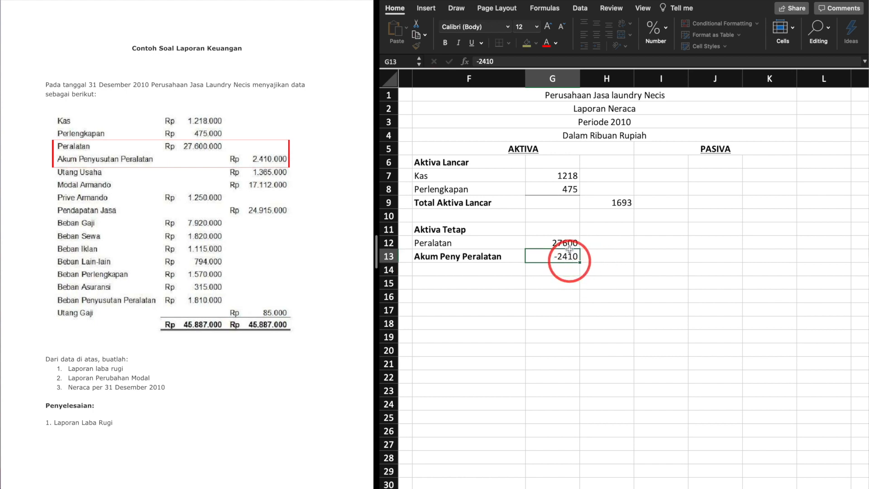
click(535, 270)
click(501, 268)
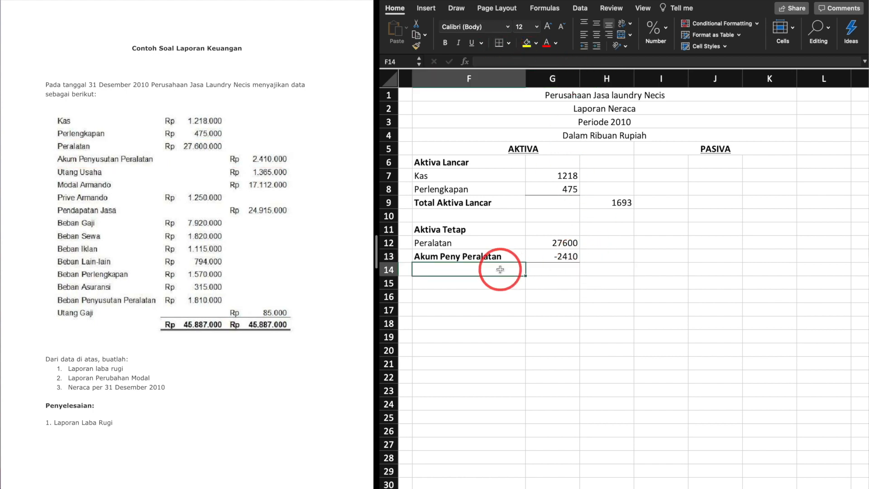
click(489, 260)
Enter the bold label Total Aktiva Tetap in F14 and calculate its amount in H14 with =SUM(G12;G13).
click(491, 270)
text(Total)
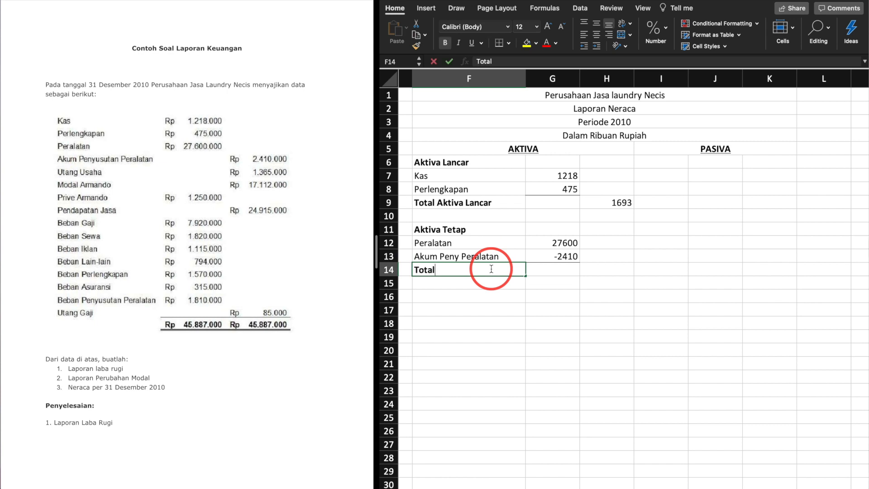
text( Aktiva Tetap)
click(604, 270)
text(=sum()
click(555, 243)
text(;)
click(554, 254)
text())
click(608, 270)
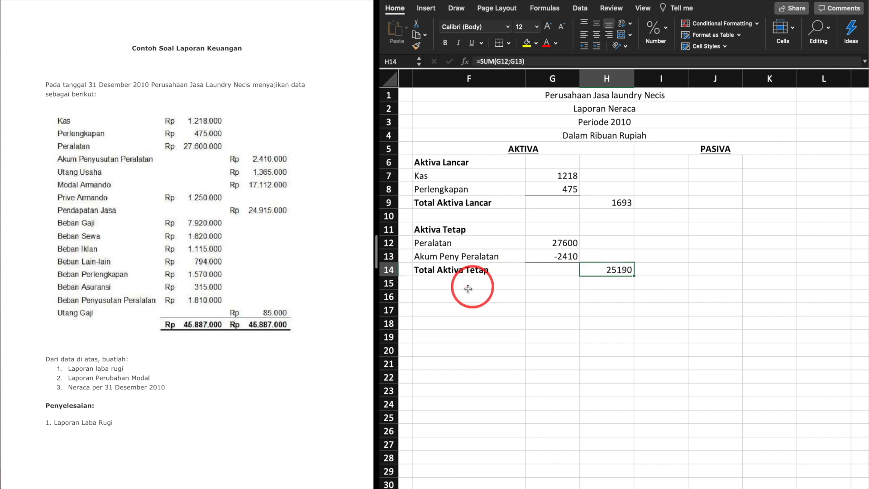
Enter the bold labels TOTAL AKTIVA in F16 and Kewajiban in I6.
click(452, 298)
text(TOTAL AKTIVA)
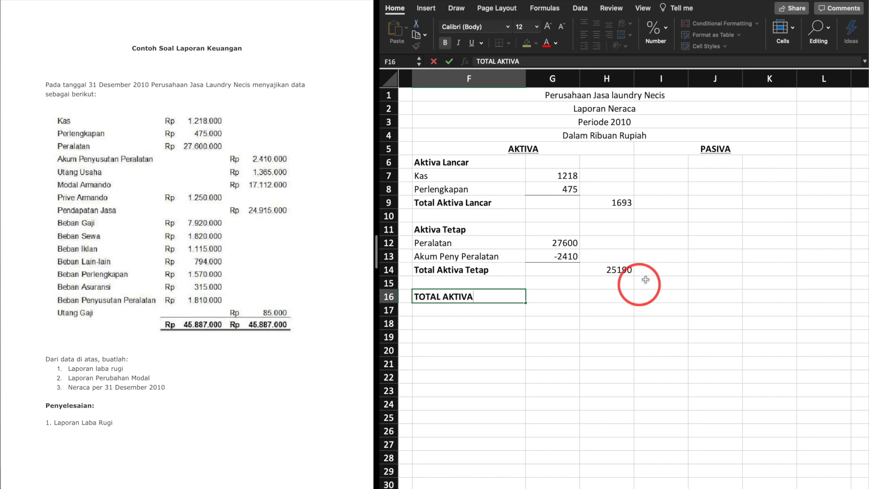
click(672, 164)
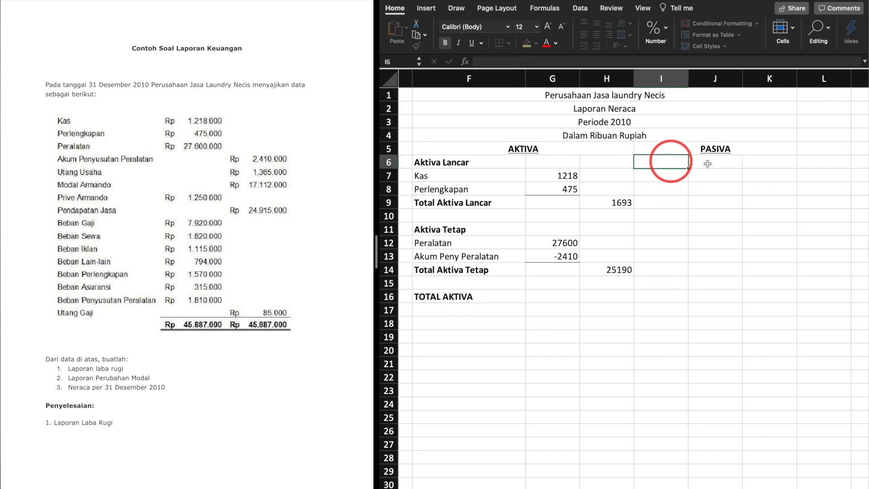
key(super+b)
text(Kewajiban)
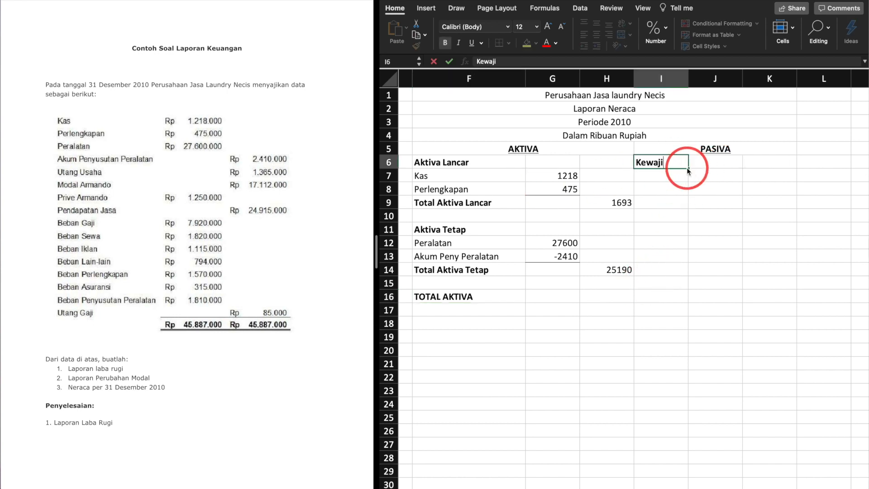
Complete the Kewajiban heading in I6 and enter Utang Usaha in I7 with the amount 1365 in J7.
key(Return)
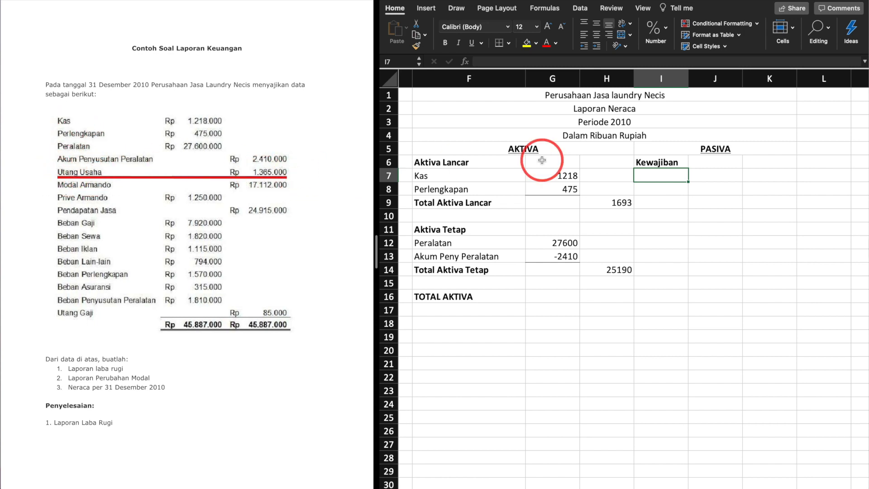
double_click(665, 183)
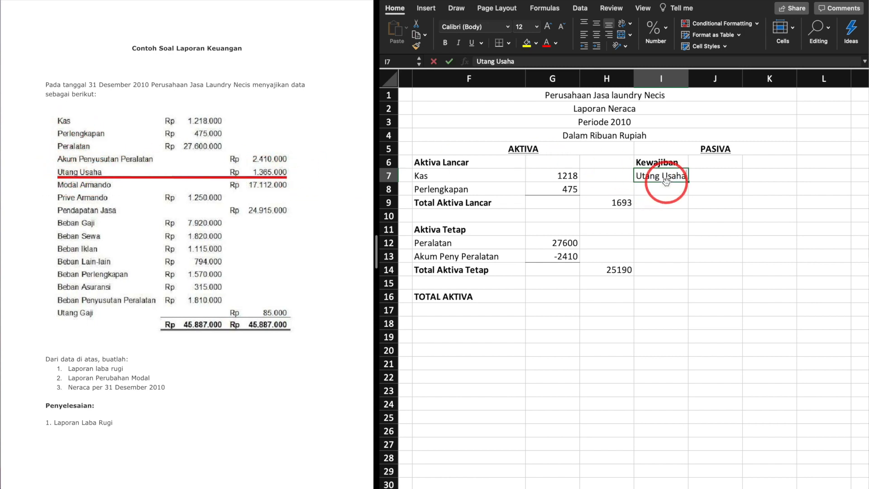
key(Tab)
text(13)
double_click(736, 176)
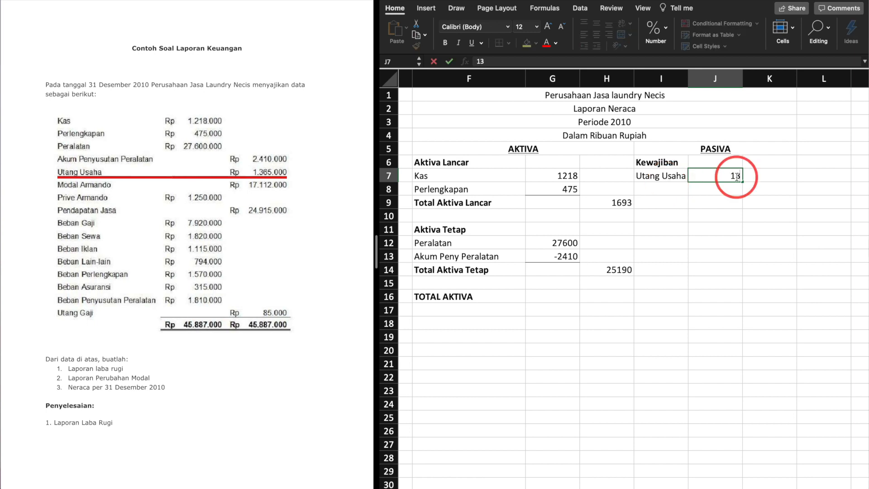
text(65)
Enter Utang Gaji in I8 with the amount 85 in J8.
click(654, 189)
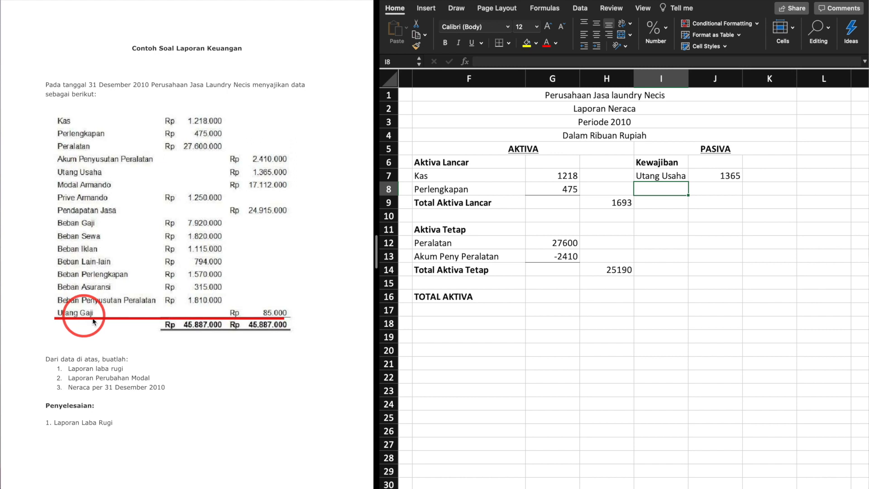
text(Utang )
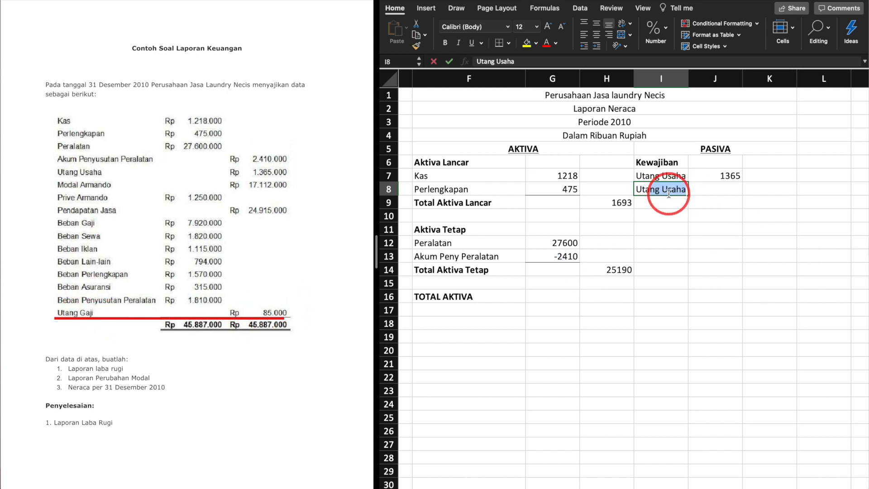
text(Gaji)
click(726, 187)
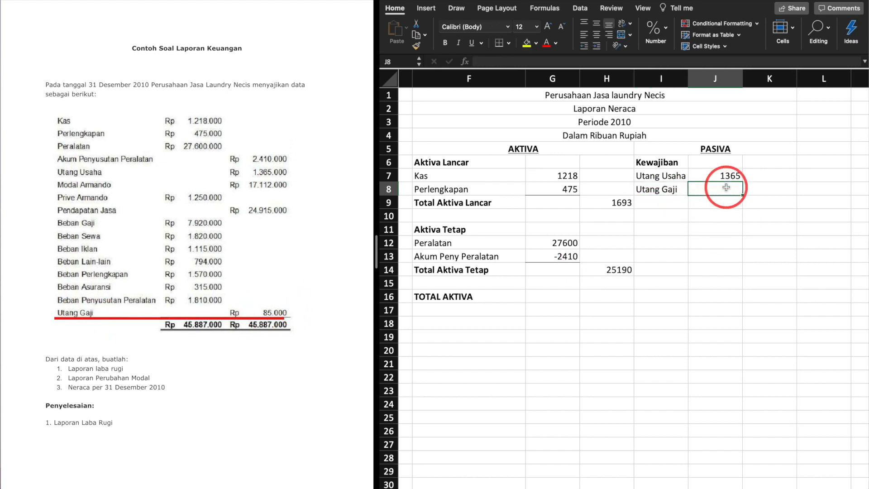
text(85)
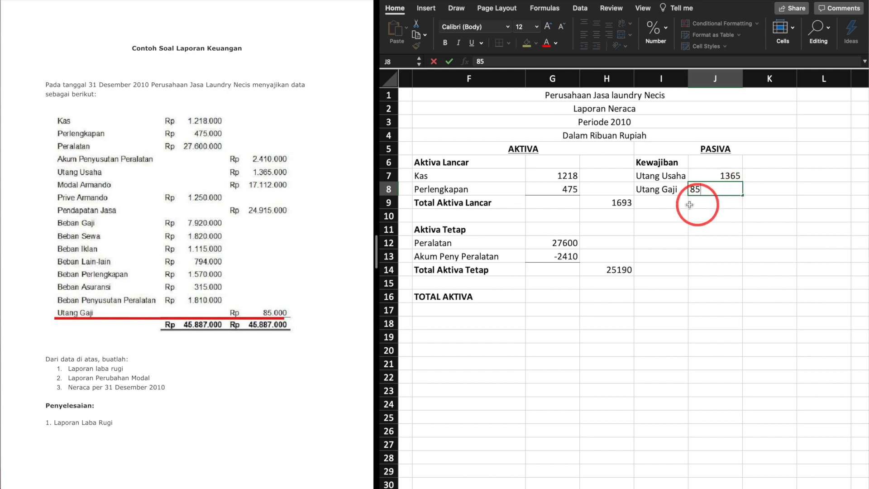
Enter the bold label Total Kewajiban in I9 and widen column I to fit it.
click(672, 202)
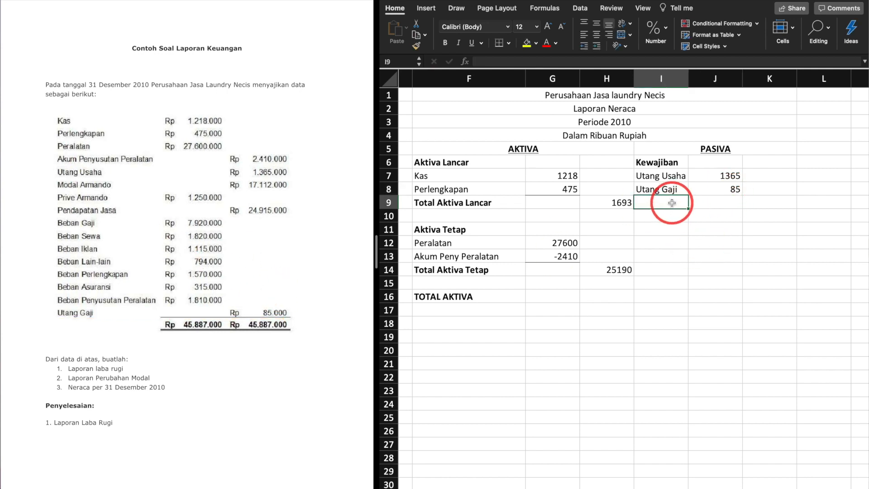
text(Total )
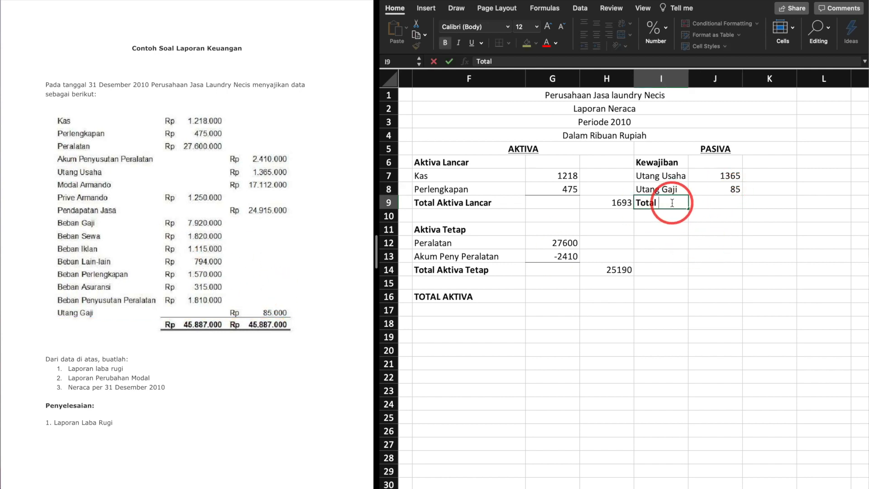
text(Kewajiban)
click(715, 215)
drag(688, 78, 718, 81)
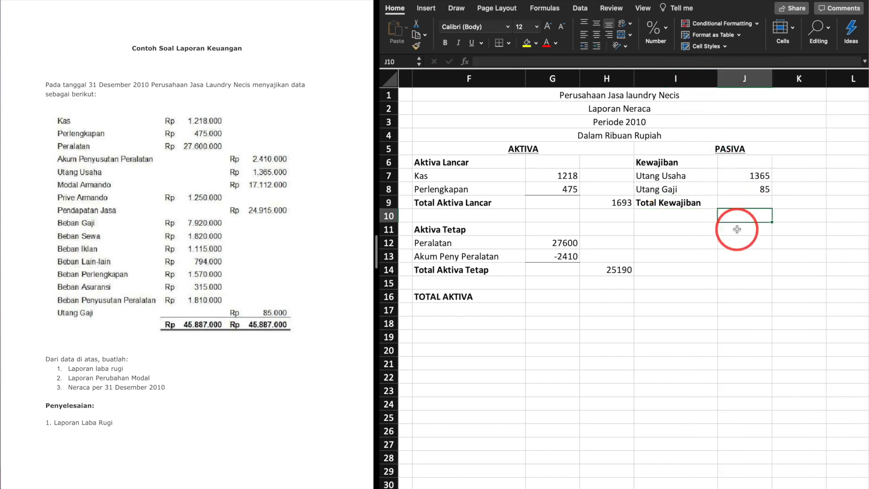
Apply a bottom border to J8 and calculate the total liabilities in K9 with =SUM(J7;J8).
click(759, 188)
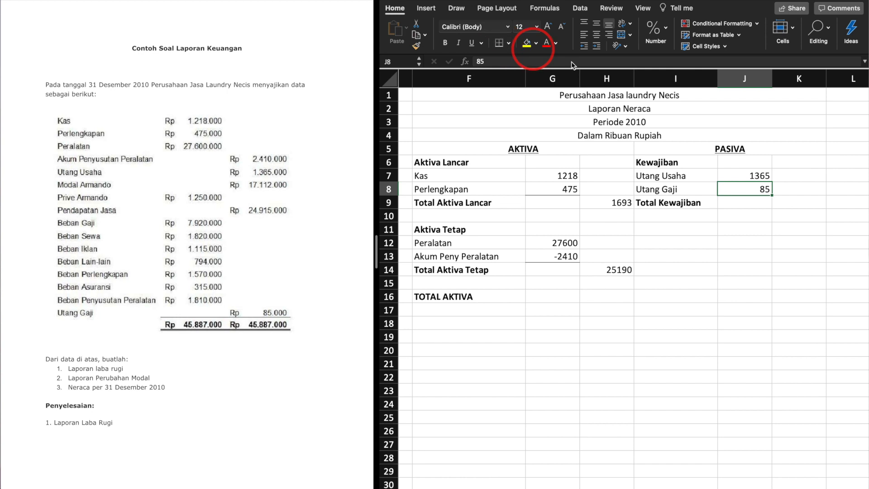
click(798, 202)
text(=sum()
click(764, 178)
drag(765, 186, 765, 187)
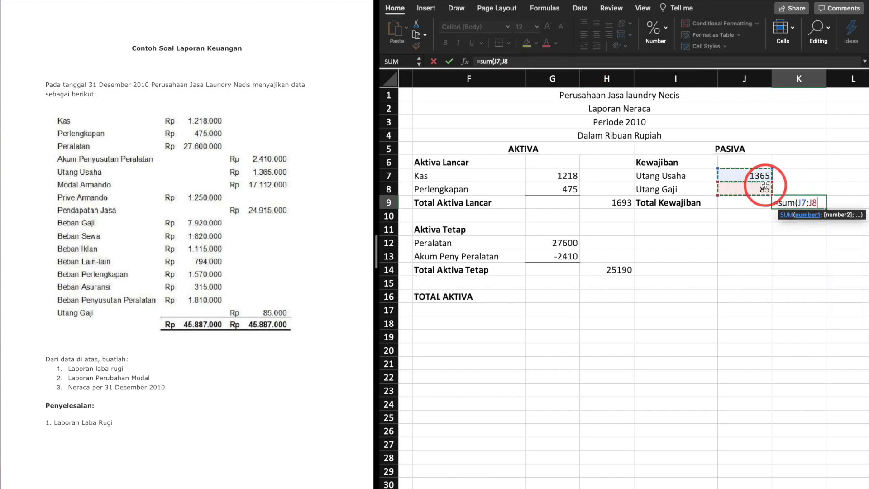
key(Return)
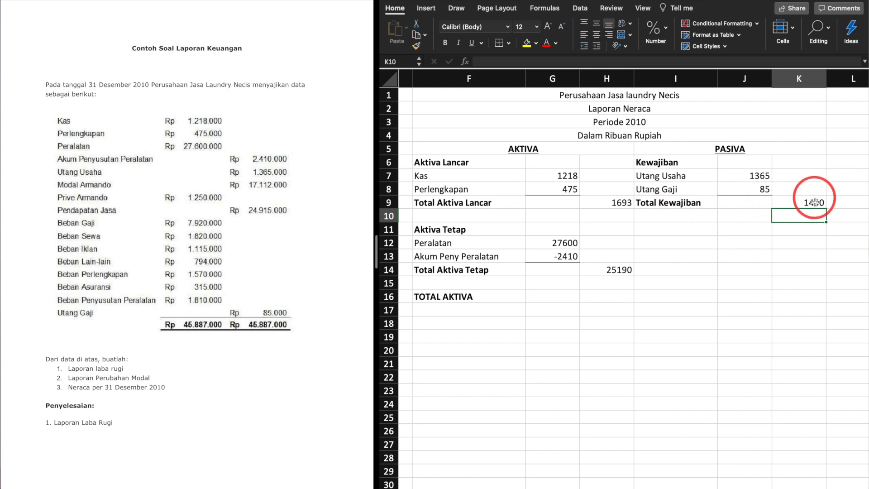
Enter the bold heading Modal in I11 and Modal Akhir in I12, with 25433 from the Laporan Perubahan Modal in K12.
click(678, 230)
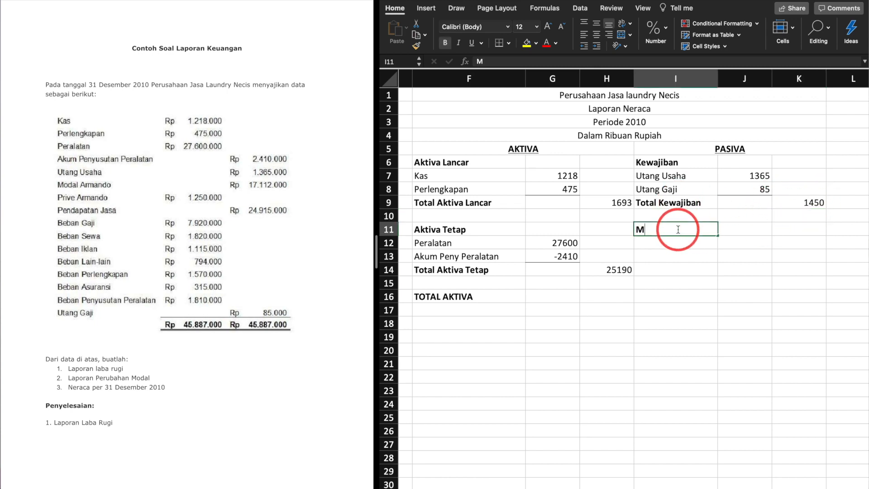
key(Return)
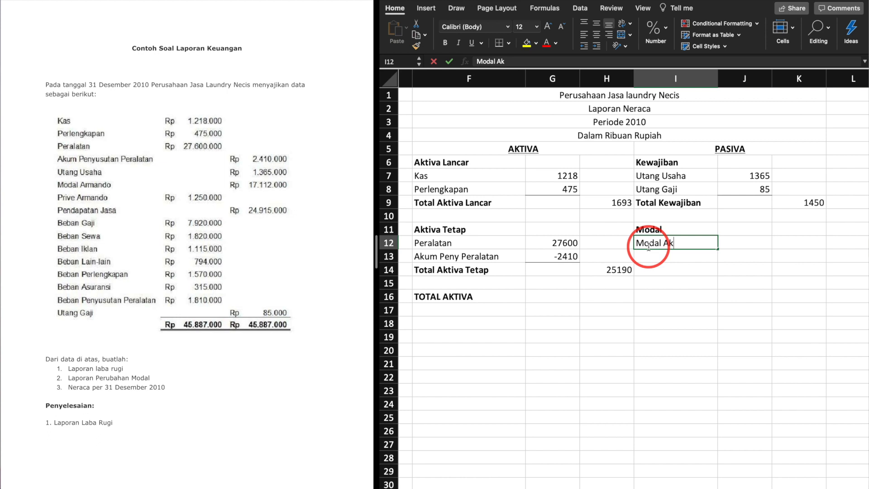
click(293, 188)
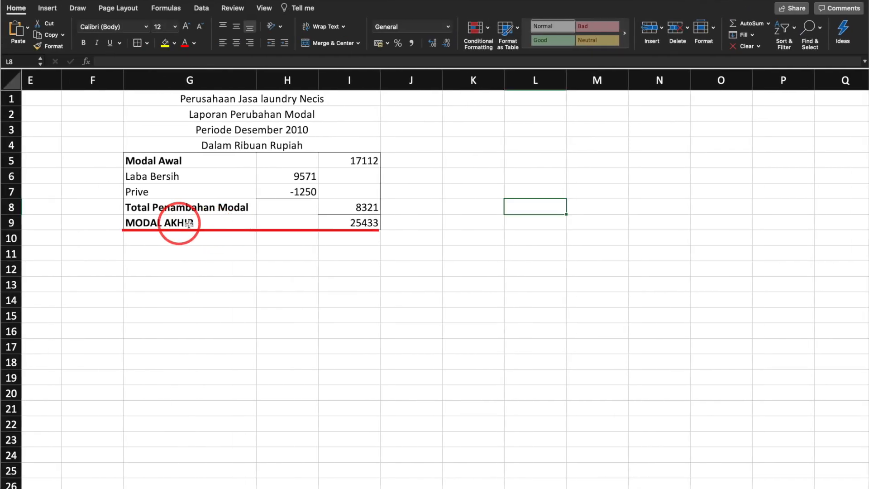
click(363, 225)
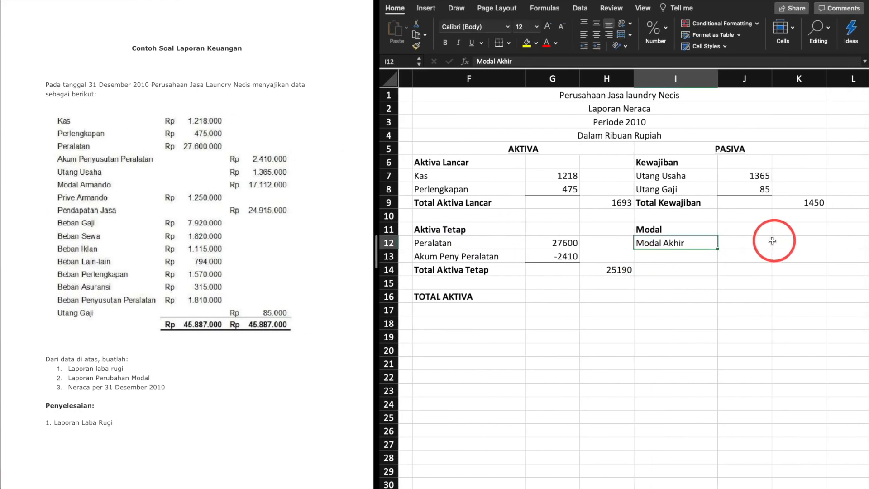
click(785, 244)
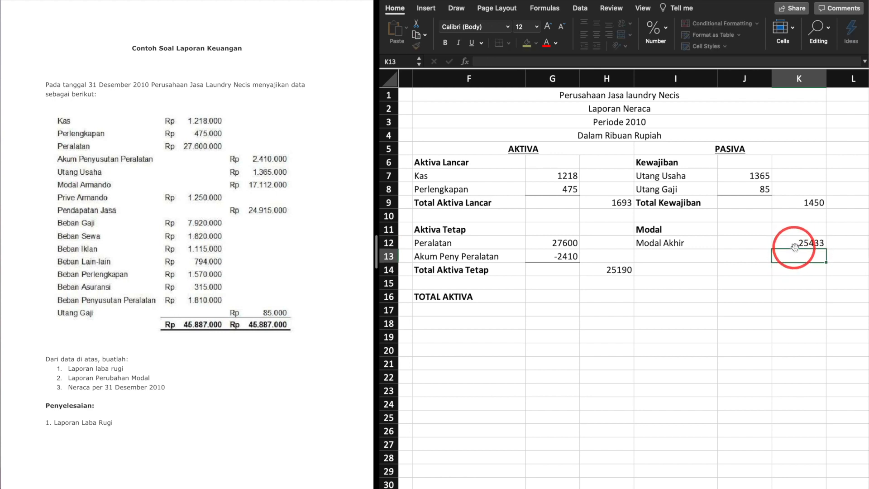
Underline K12 with a bottom border and enter the bold label TOTAL PASIVA in I16 with =SUM(K9;K12) in K16.
click(798, 247)
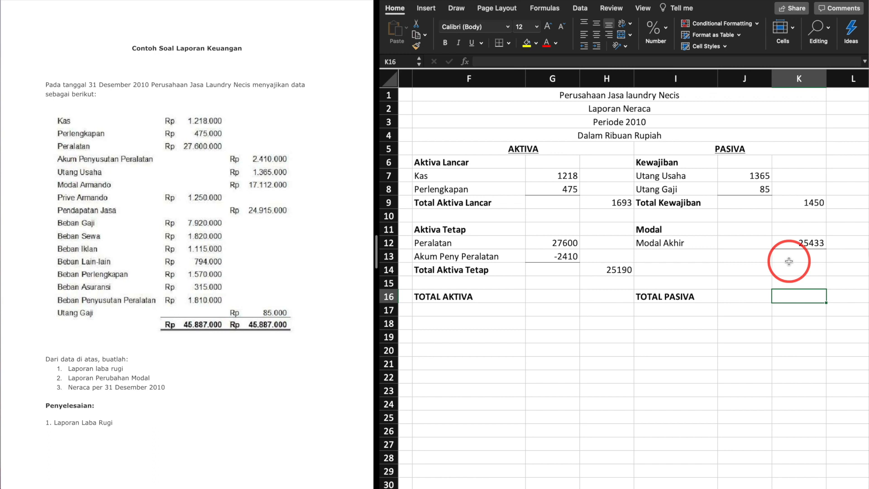
text(=SUM()
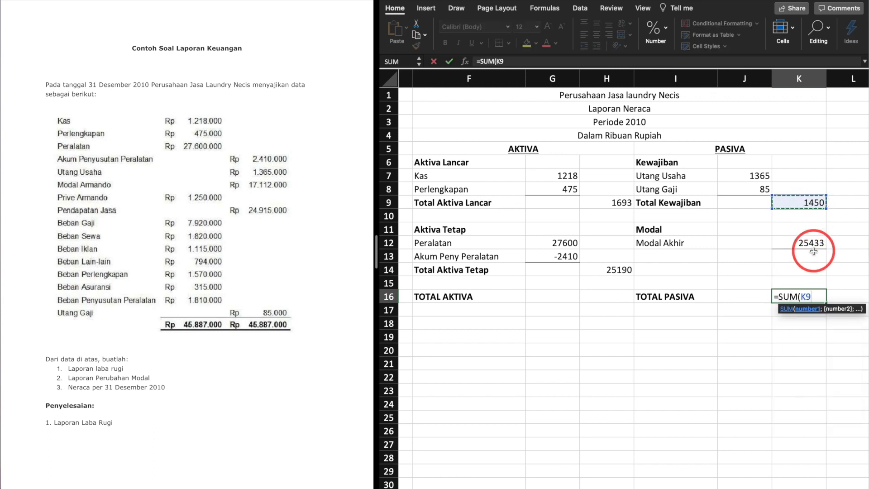
key(Return)
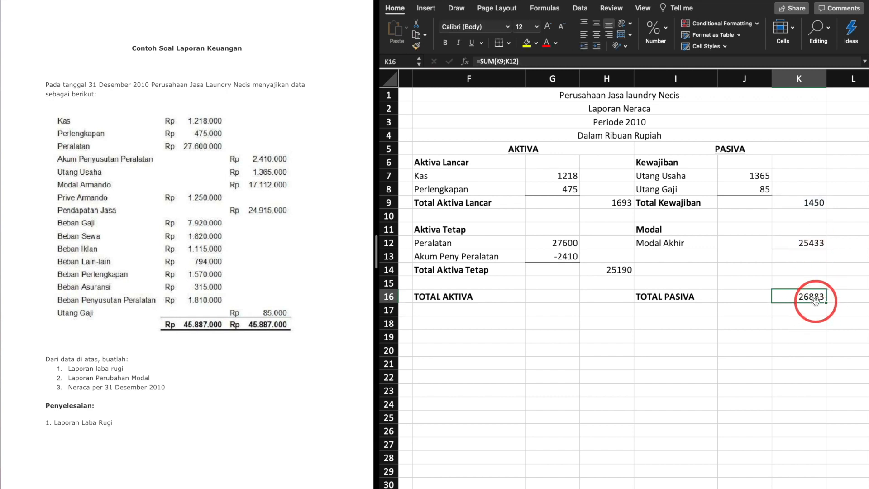
Calculate the TOTAL AKTIVA amount in H16 with a SUM of H9 and H14.
click(605, 298)
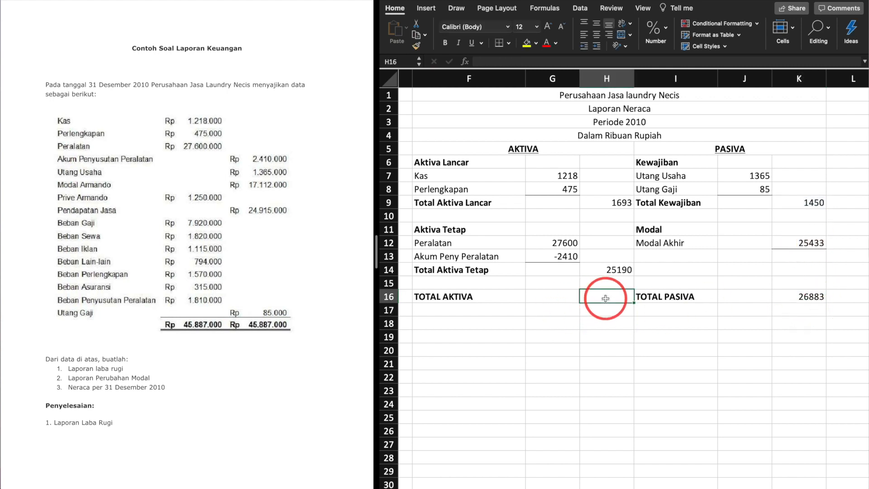
text(=SUM()
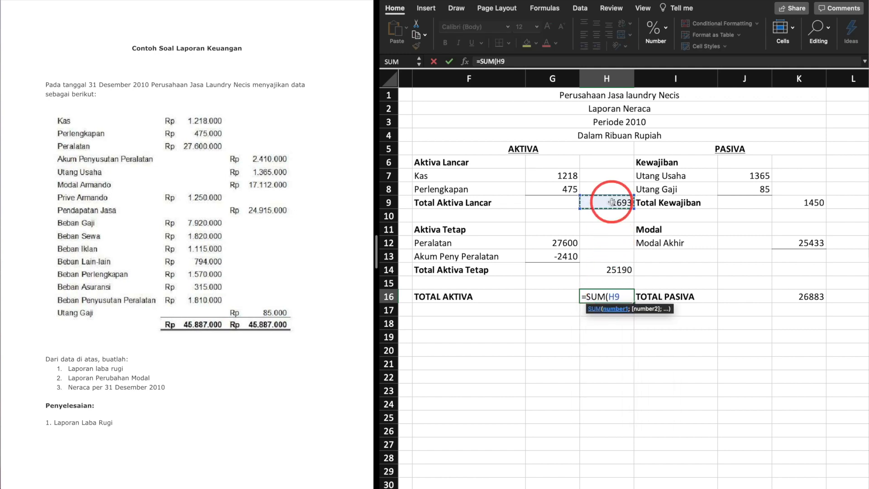
key(Return)
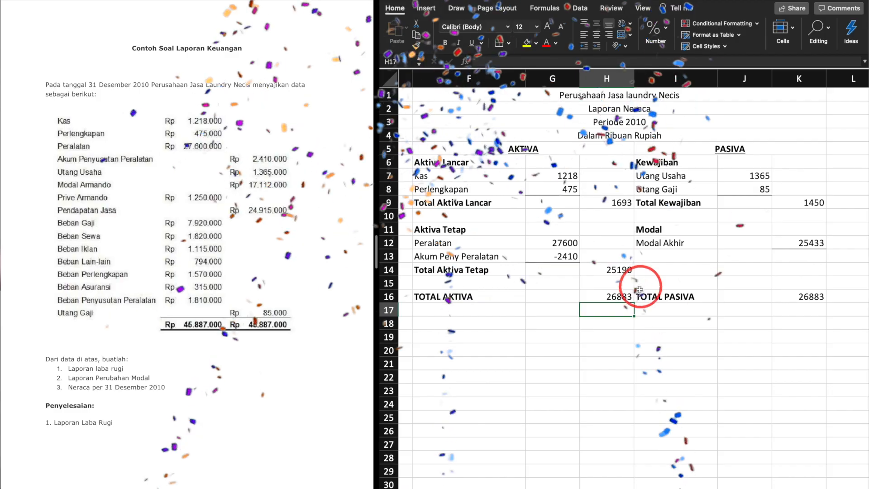
Merge and center F17:K17 and enter the bold word BALANCE there with its final E repeated many times.
drag(498, 297, 753, 296)
key(Down)
text(BALANCEE)
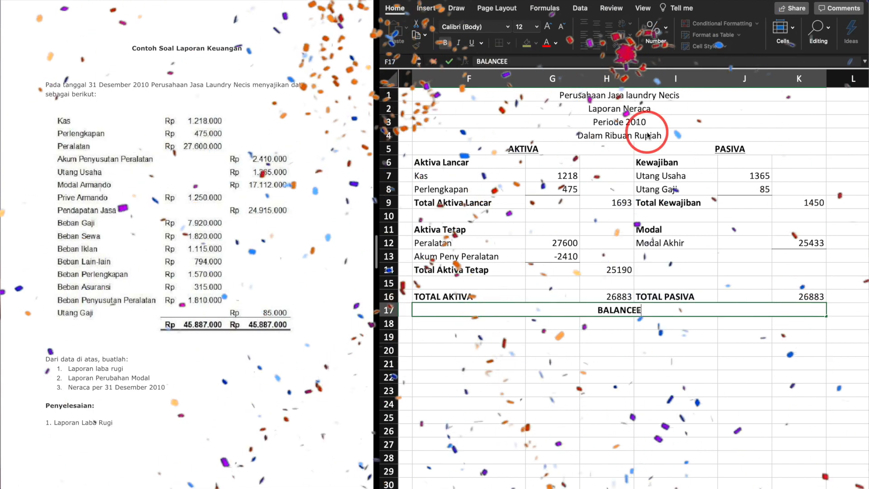
text(EEEEEEEEEEEEE)
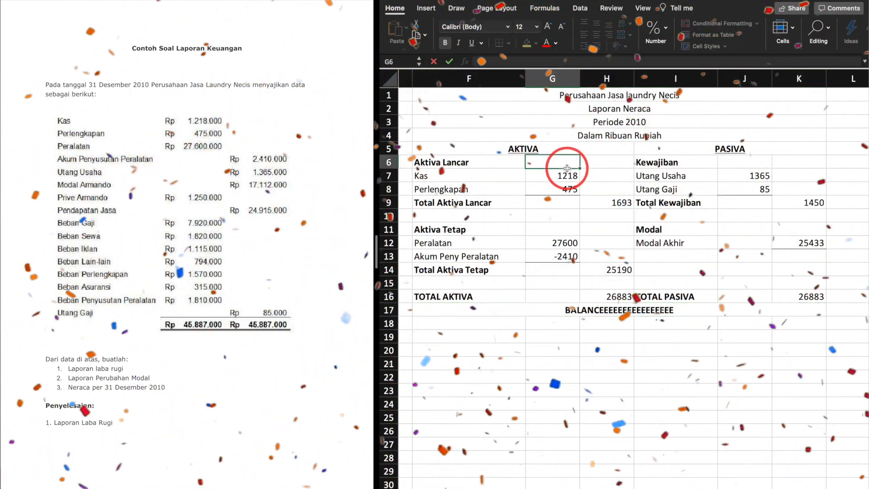
Apply an outside border around the AKTIVA block from row 5 to row 16.
click(498, 149)
drag(491, 149, 563, 272)
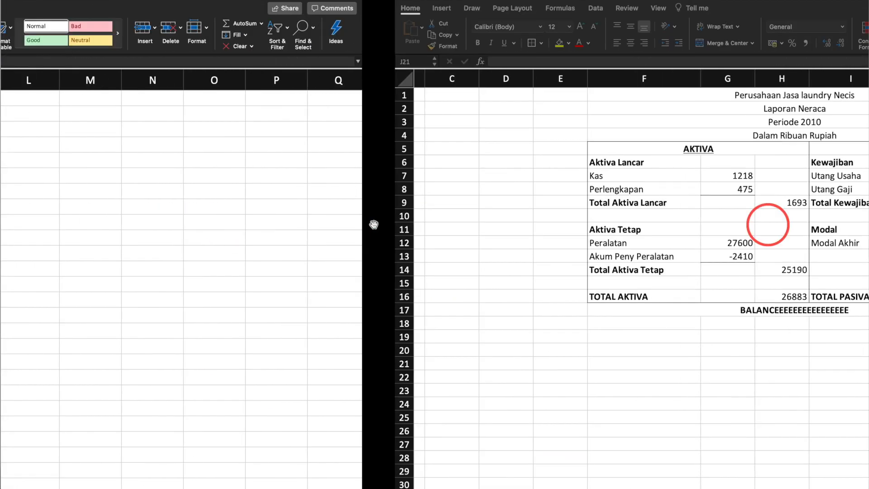
click(737, 236)
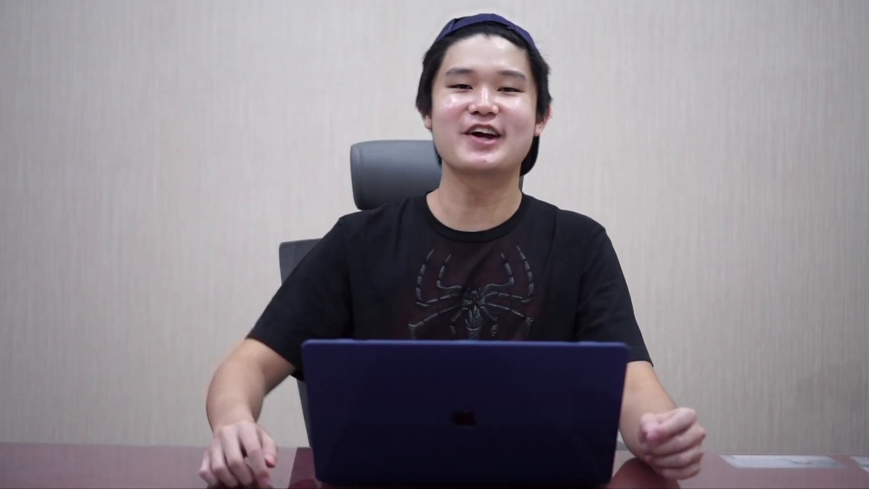